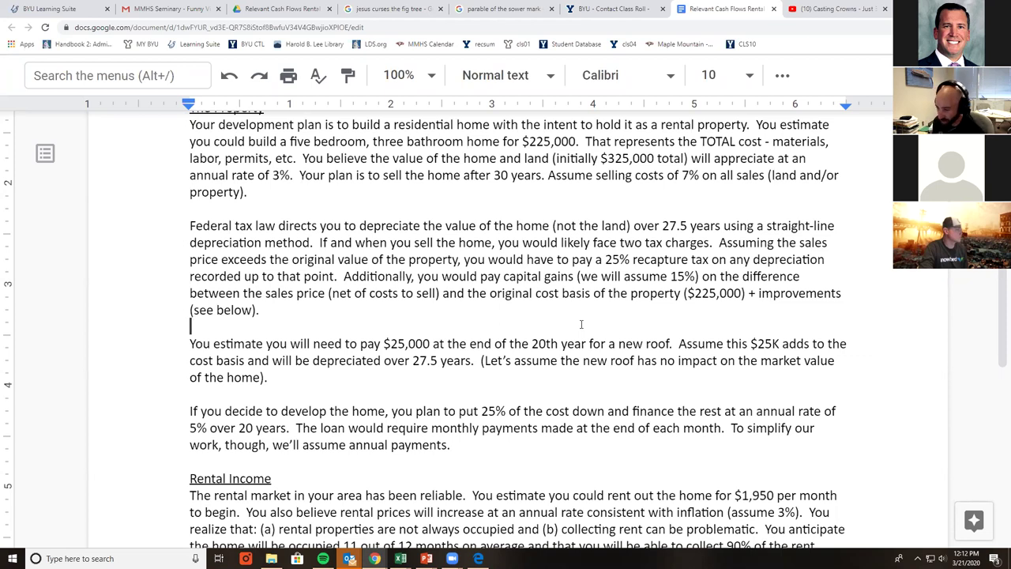
- Read the rental case document from the roof and financing assumptions through Rental Income and taxes to Our Task
scroll(537, 330, "down", 4)
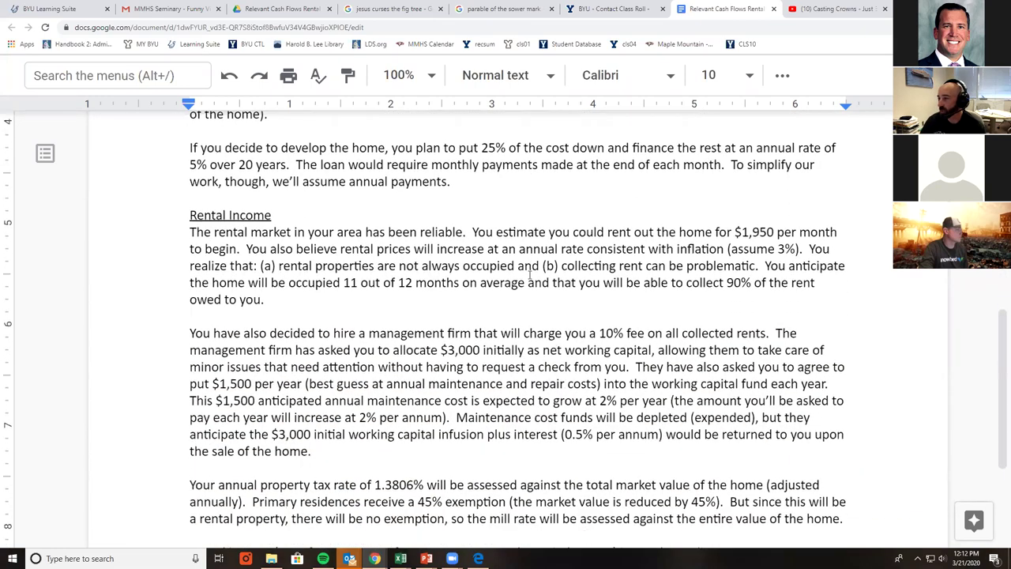
scroll(529, 274, "up", 1)
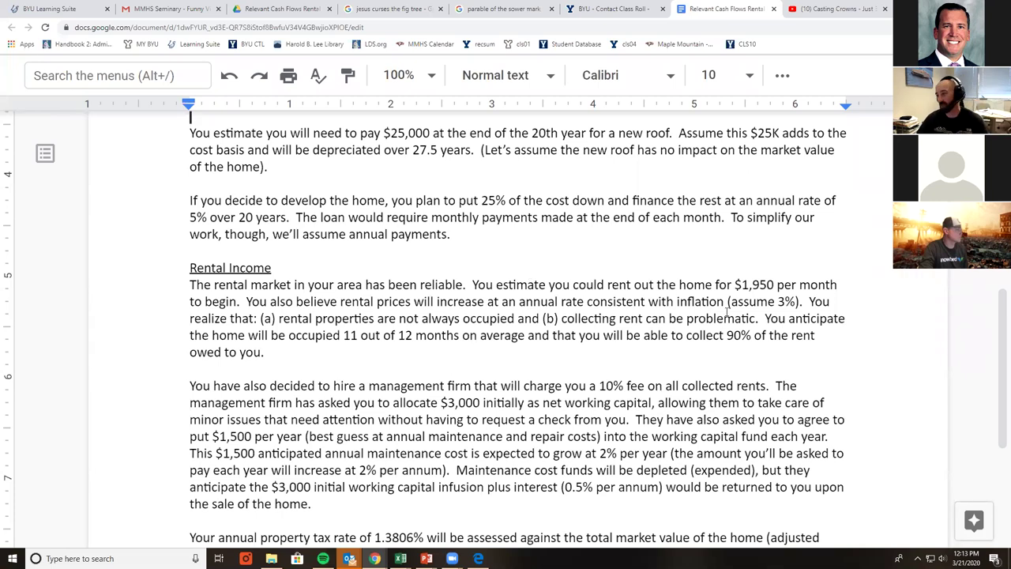
scroll(491, 282, "down", 3)
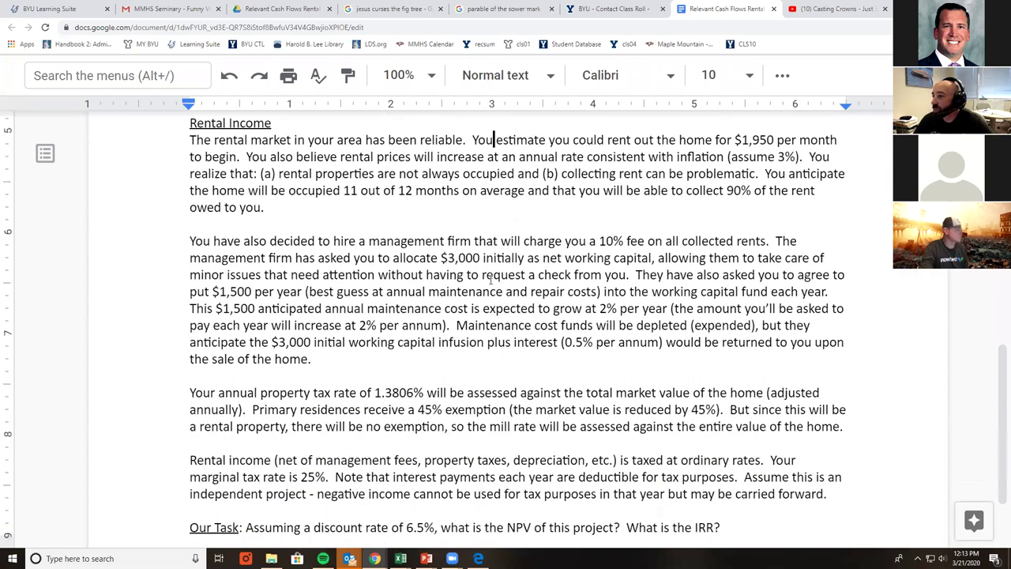
scroll(491, 280, "up", 1)
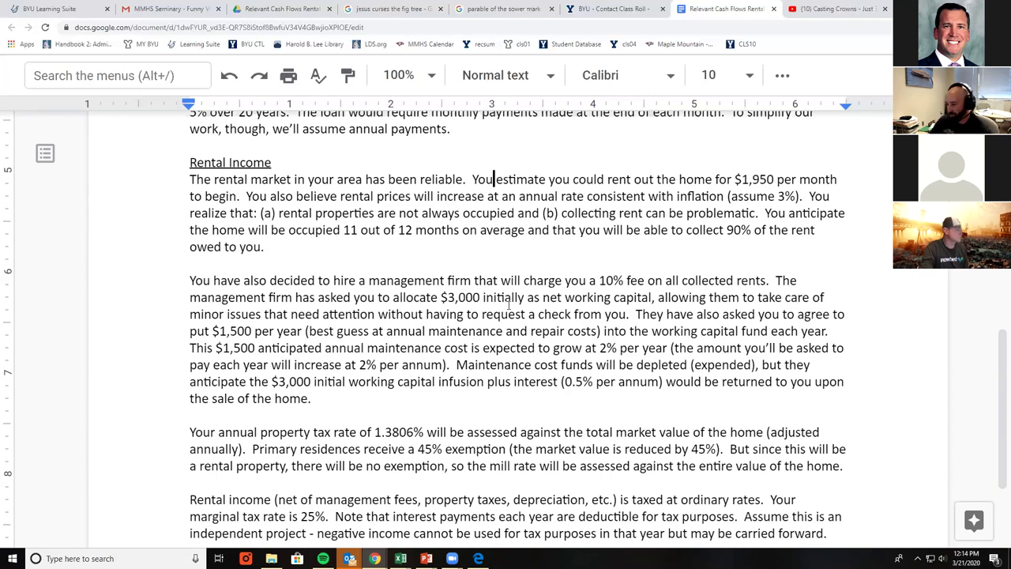
scroll(501, 449, "down", 3)
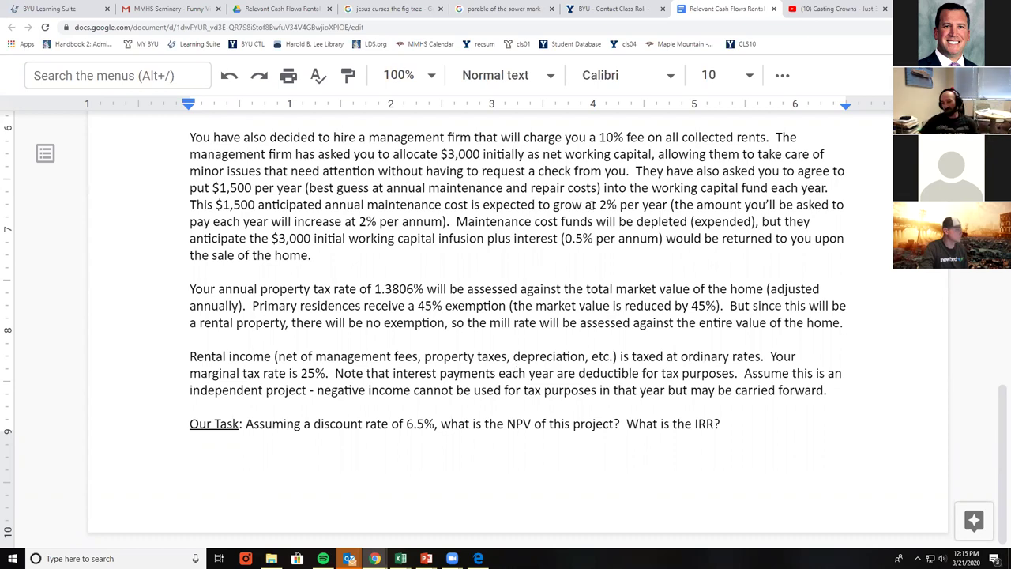
- Switch to the Rental Property Case Shell workbook in Excel and examine the NPV, IRR and MIRR output cells
mouse_move(400, 558)
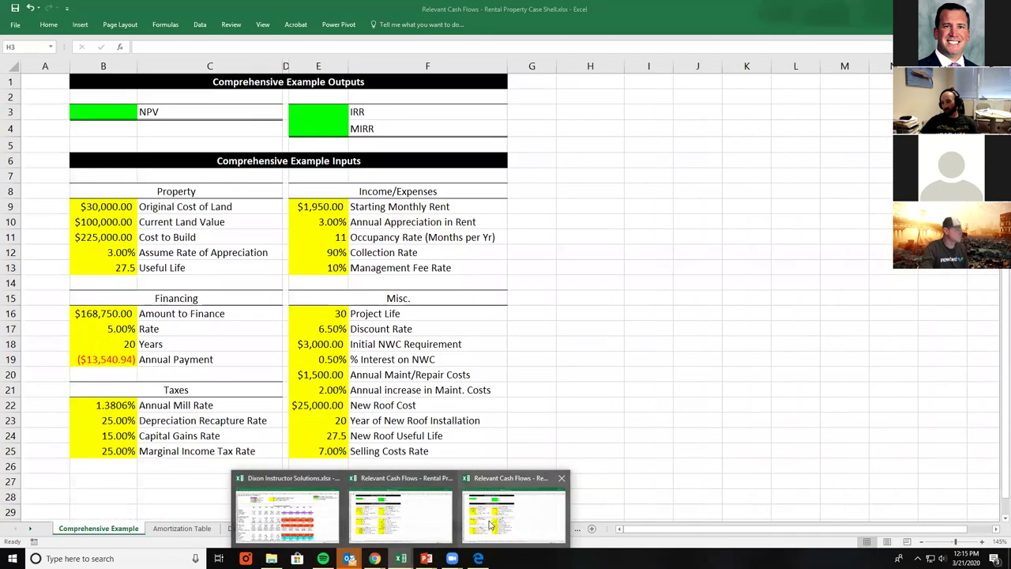
left_click(490, 524)
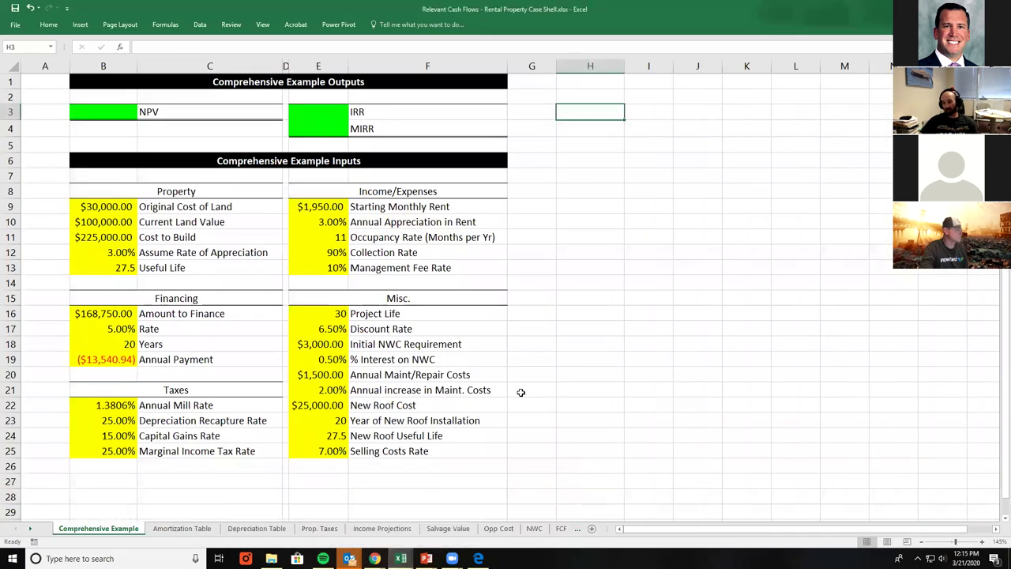
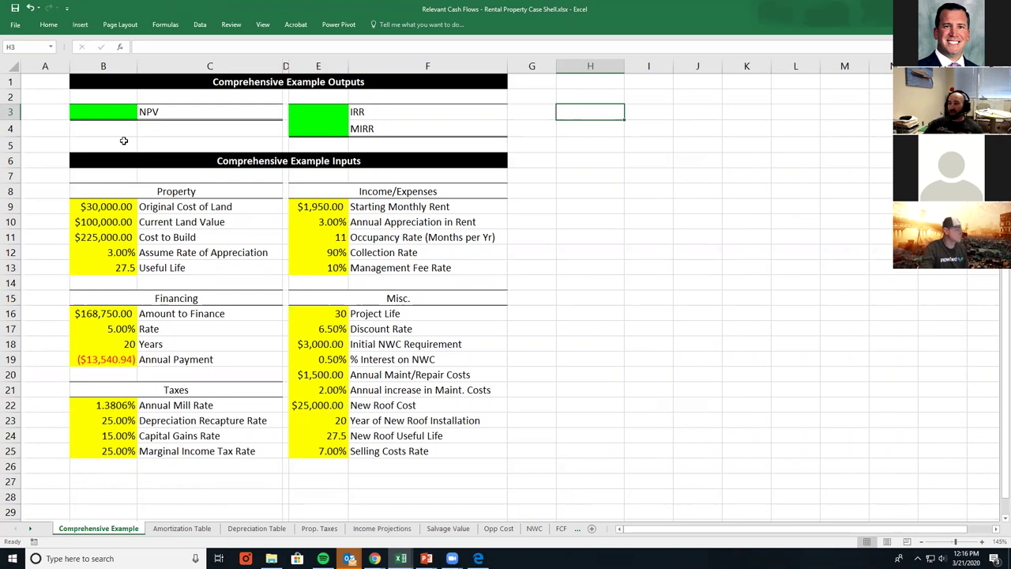
left_click(299, 127)
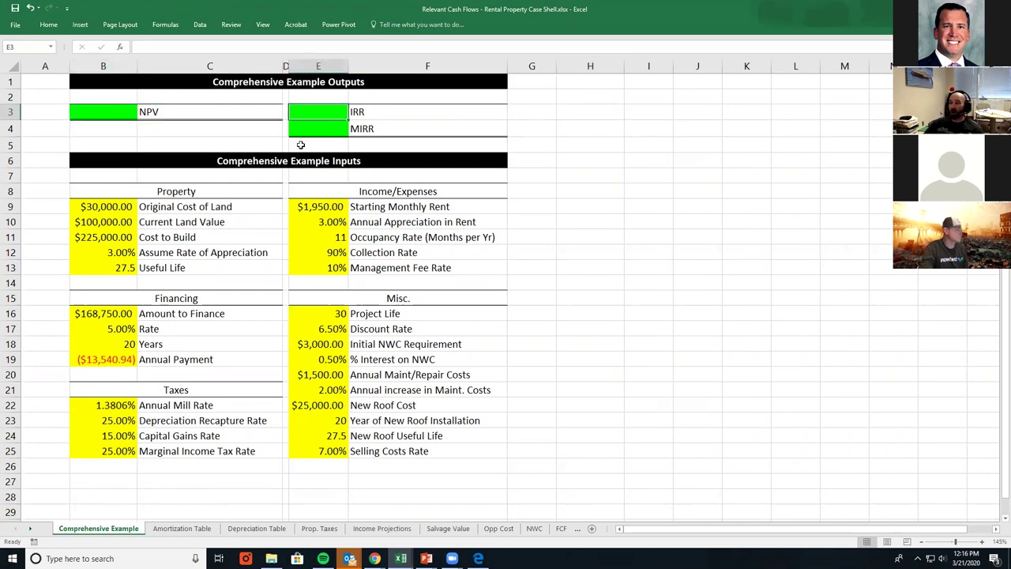
left_click(319, 127)
key("shift+Right")
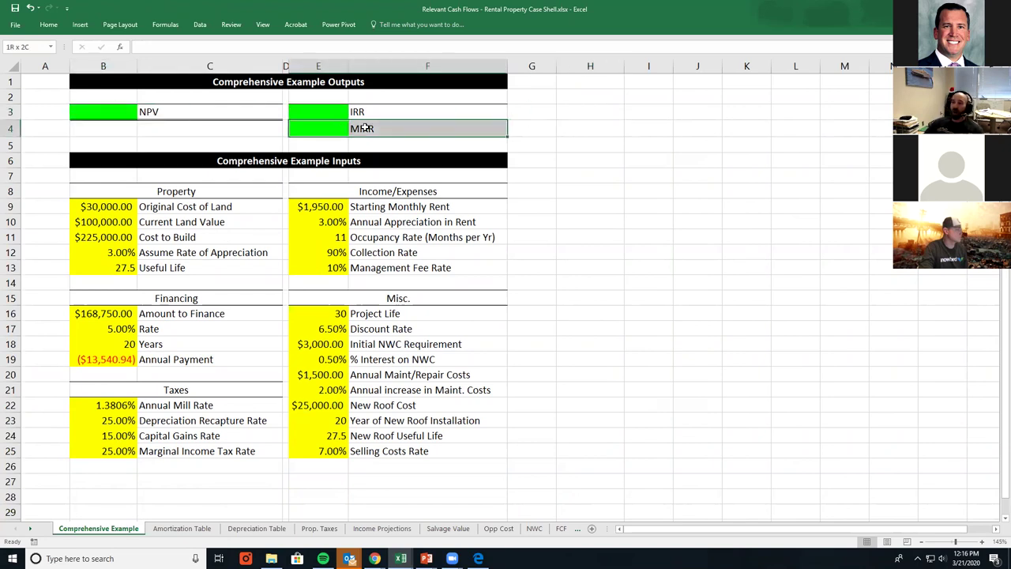
left_click(327, 130)
left_click_drag(326, 131, 398, 130)
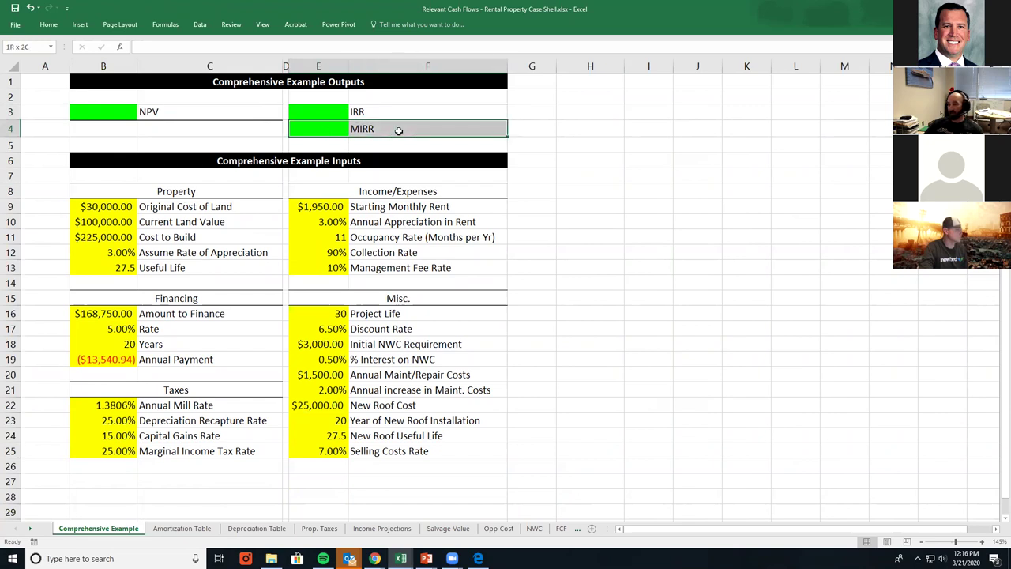
left_click(131, 114)
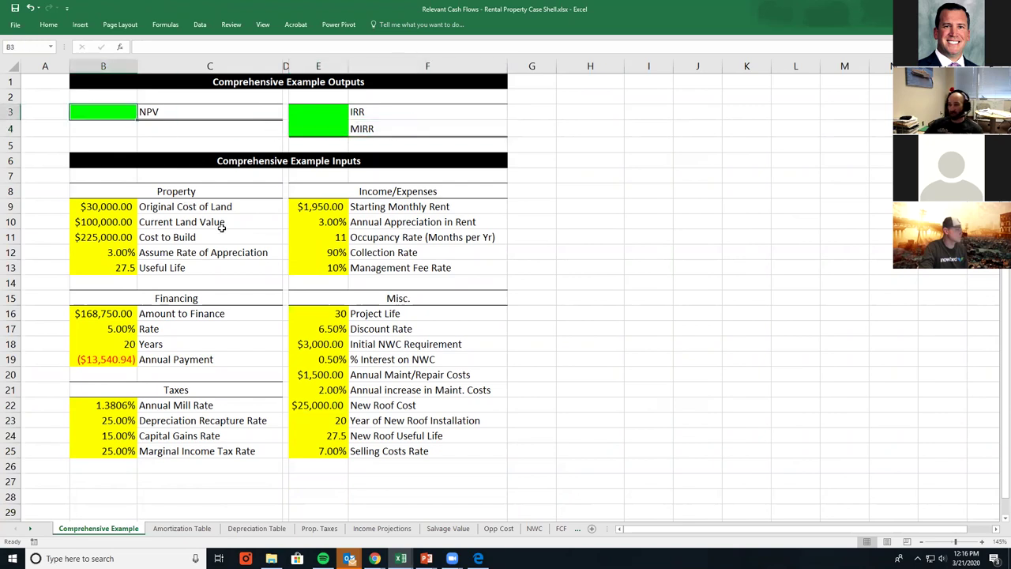
- Open the FCF sheet and examine the EBIT, Dep and Taxes columns for periods 1 to 30
left_click(561, 529)
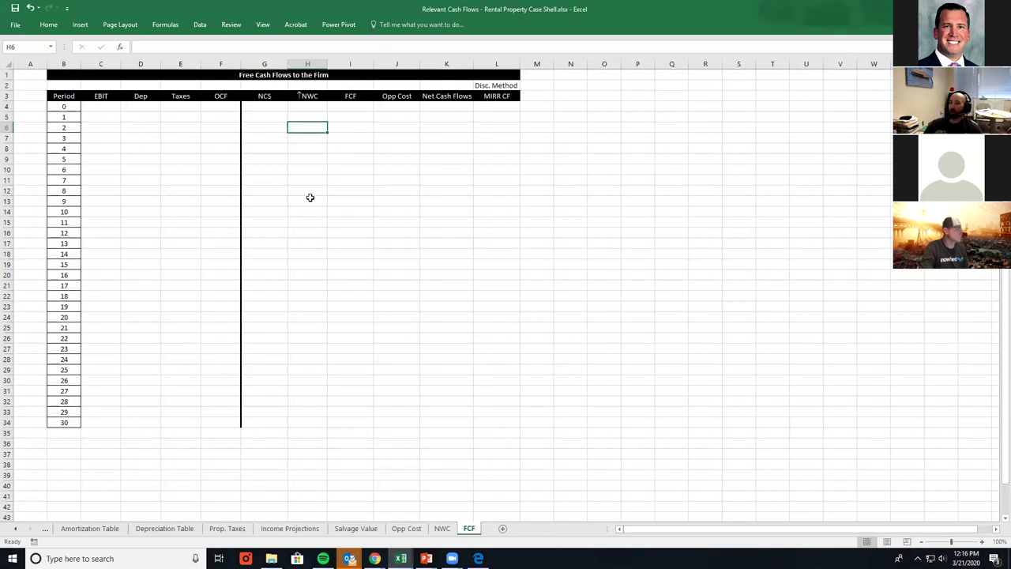
scroll(309, 210, "up", 1)
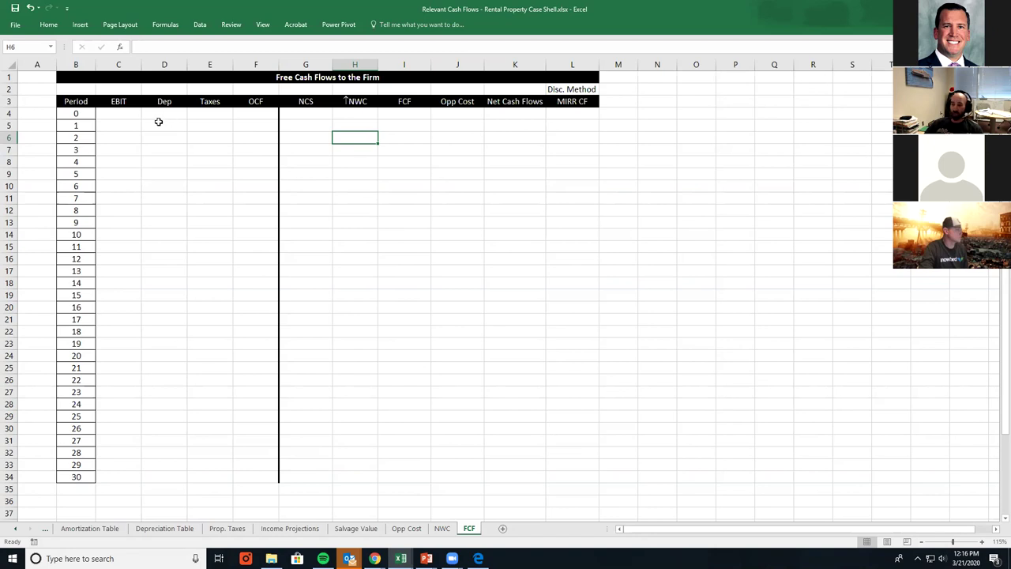
left_click(119, 113)
left_click_drag(119, 113, 186, 114)
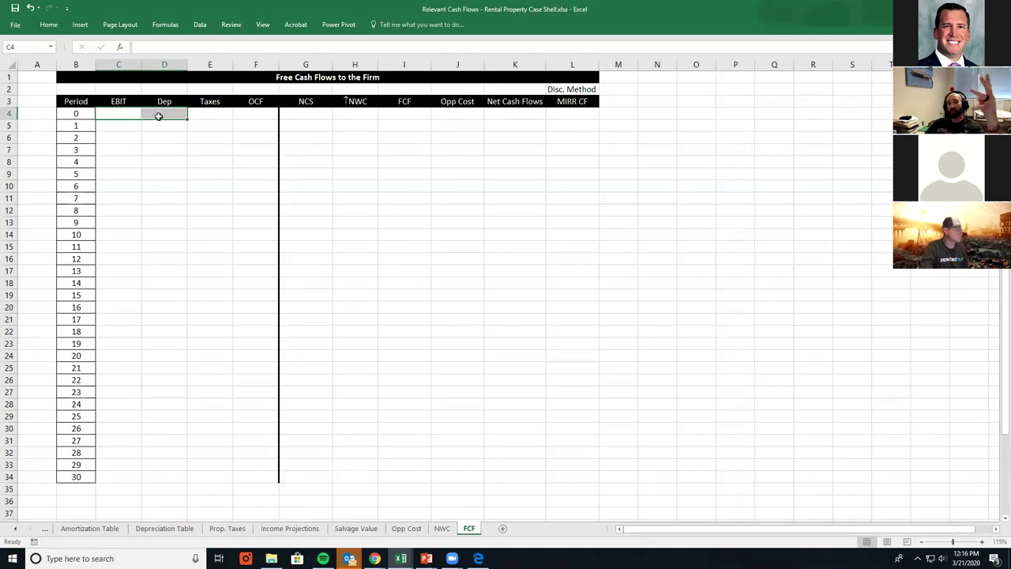
left_click(120, 111)
left_click_drag(121, 125, 214, 471)
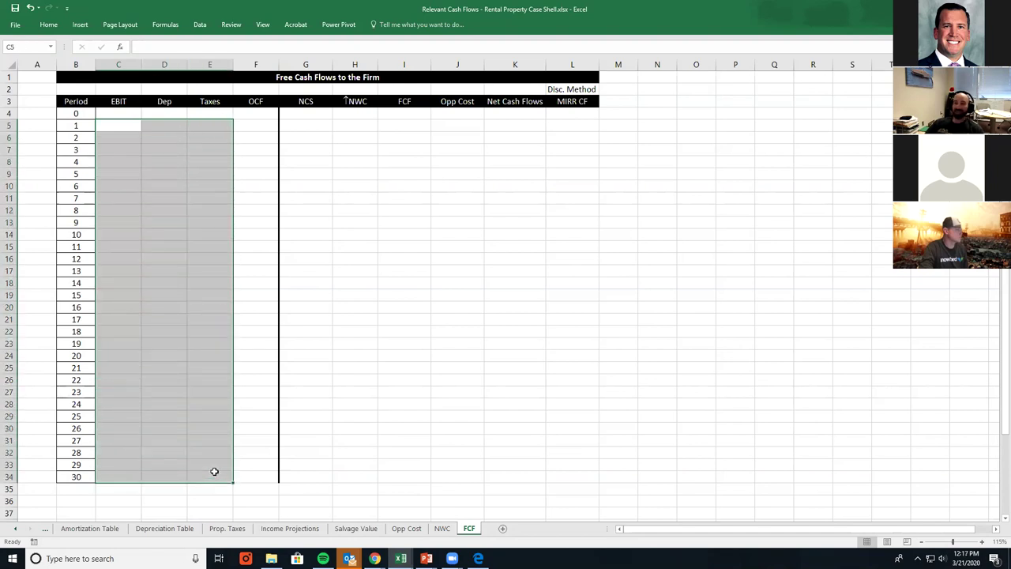
left_click(123, 126)
left_click(164, 127)
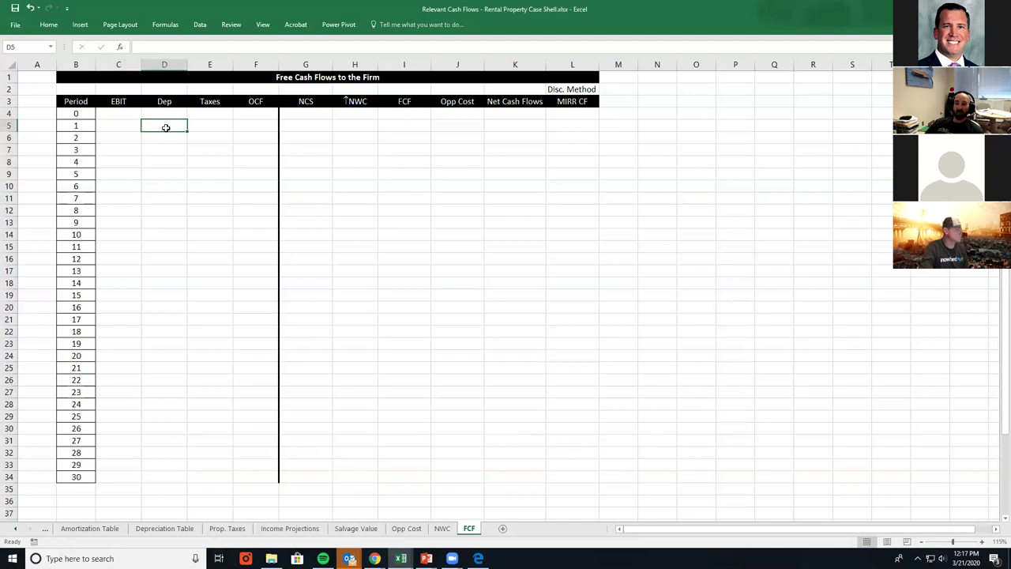
left_click(201, 126)
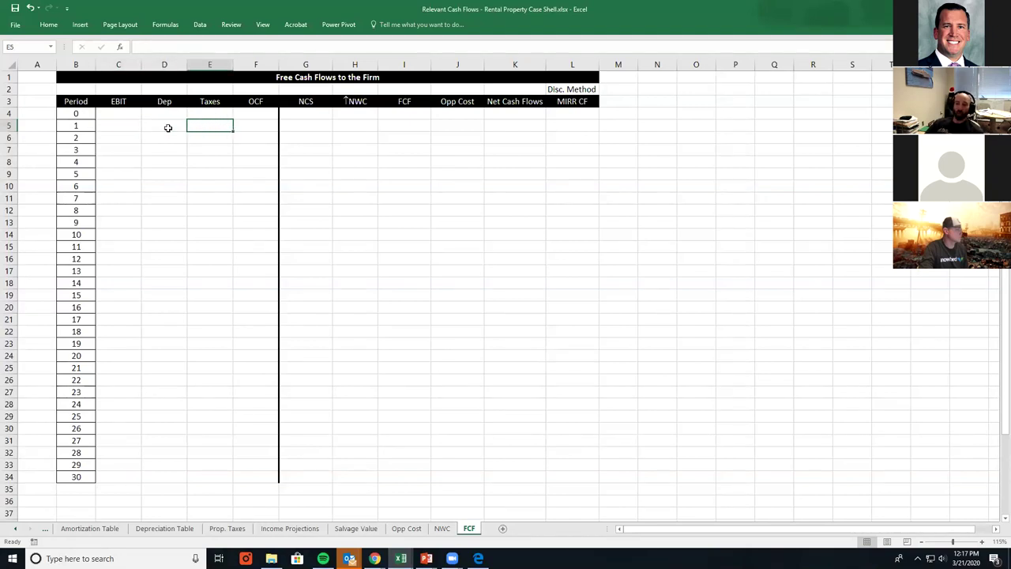
left_click(130, 125)
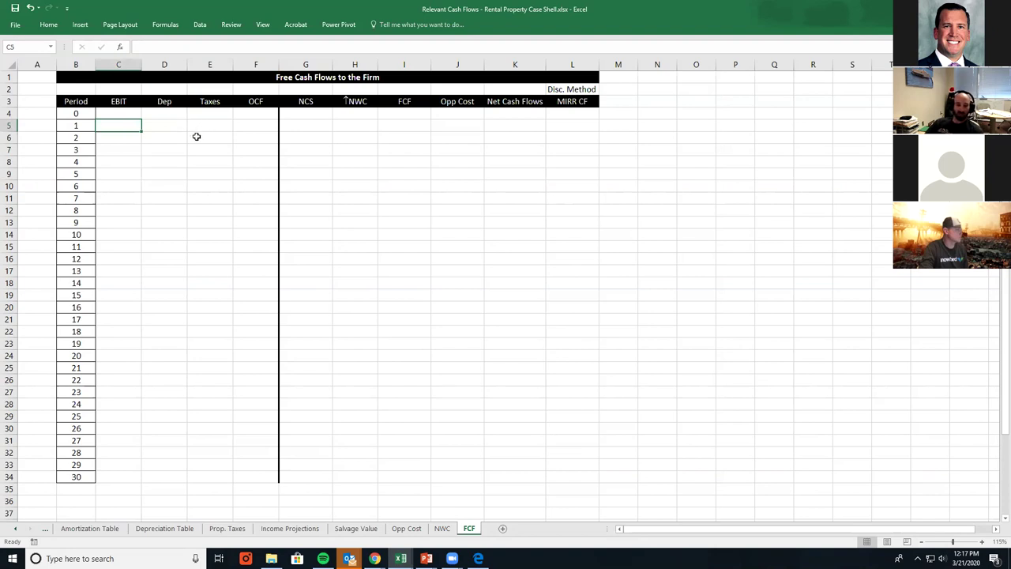
left_click_drag(131, 125, 205, 471)
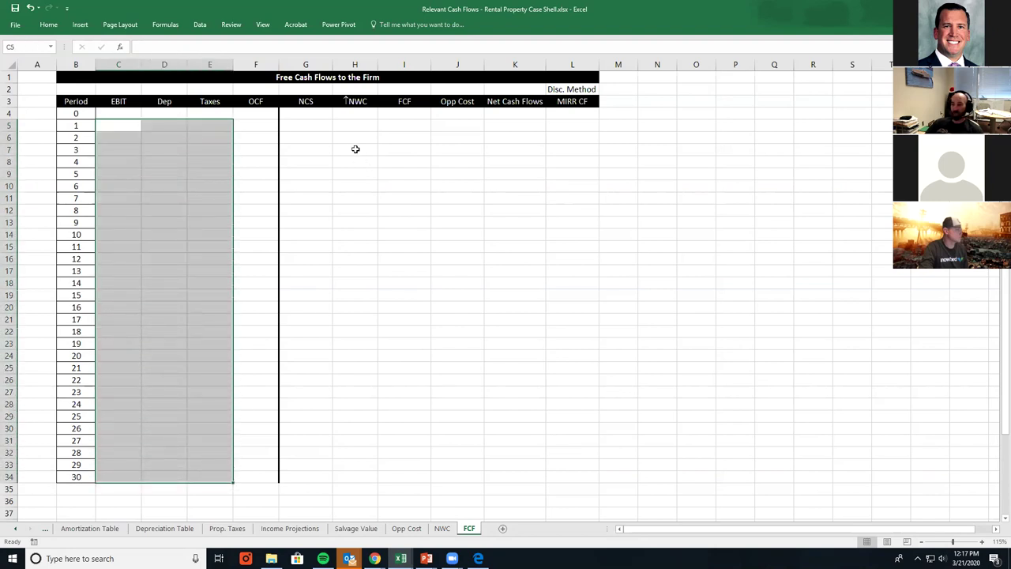
- Examine the NCS and NWC columns together with OCF, ending at the period 0 FCF cell
left_click(292, 116)
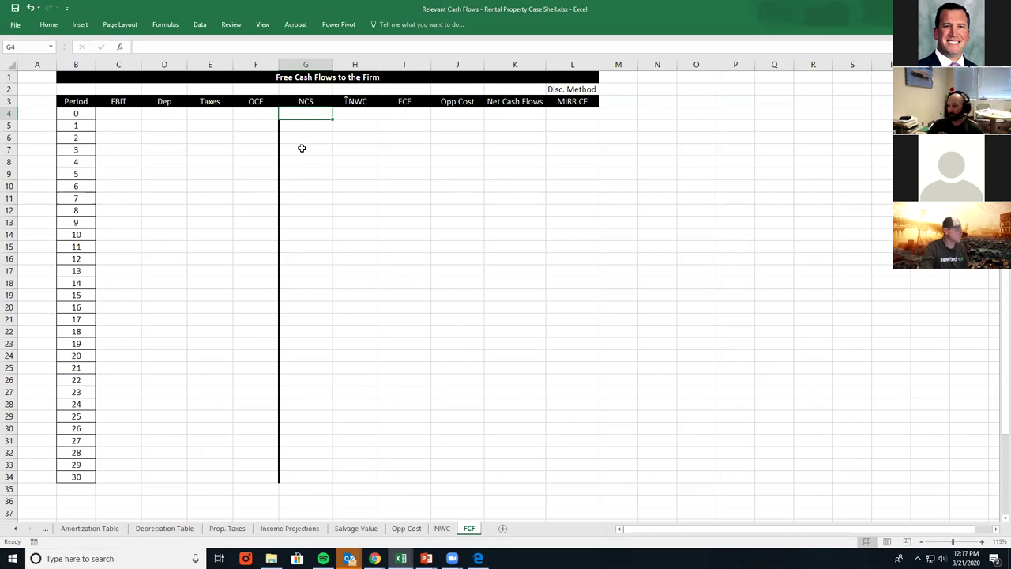
key("Right")
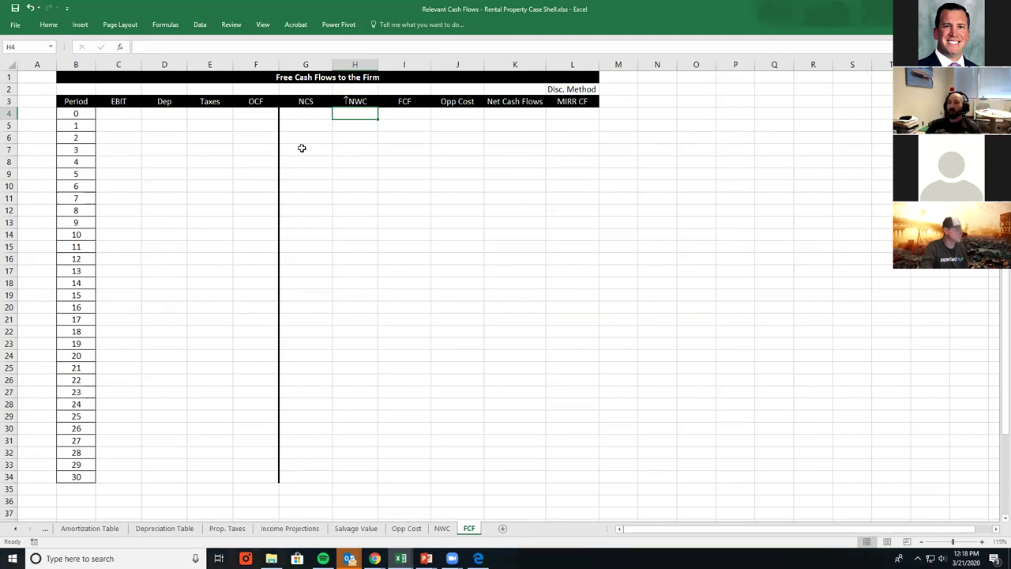
key("Left")
key("Left")
key("Left")
left_click_drag(271, 100, 346, 128)
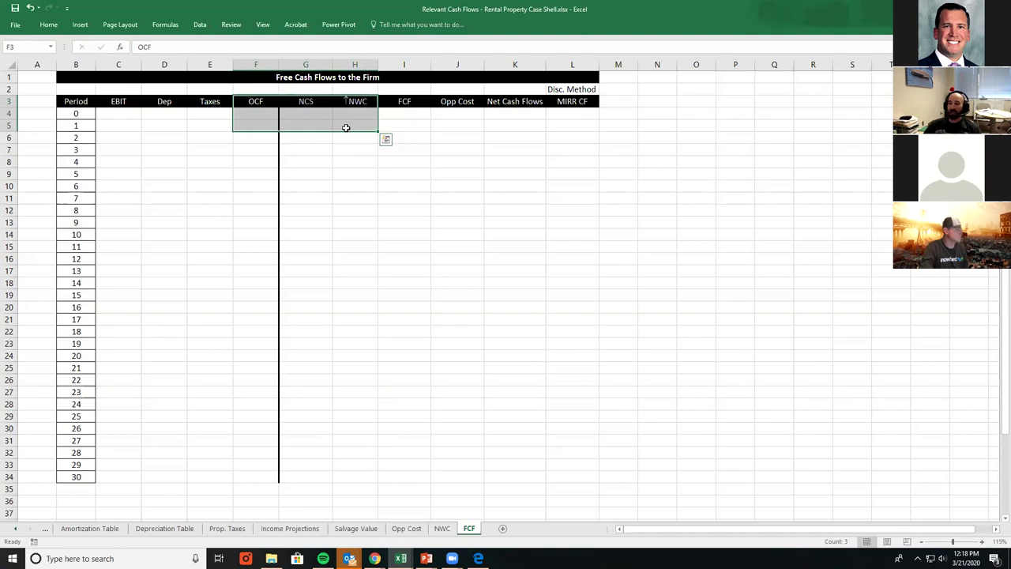
left_click(405, 114)
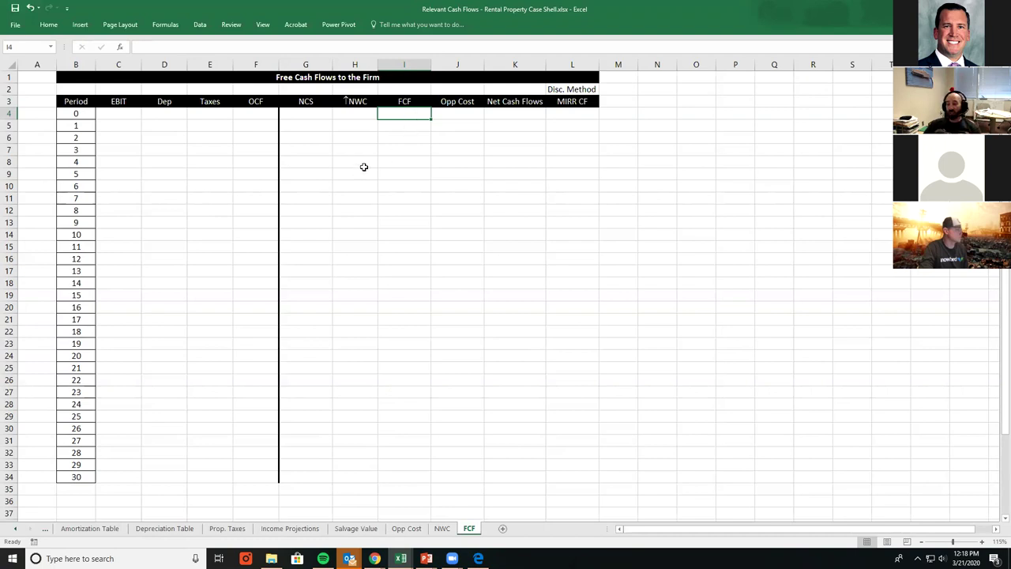
- Review the Opp Cost sheet's layout, then locate the period 0 Opp Cost cell on the FCF sheet
left_click(407, 528)
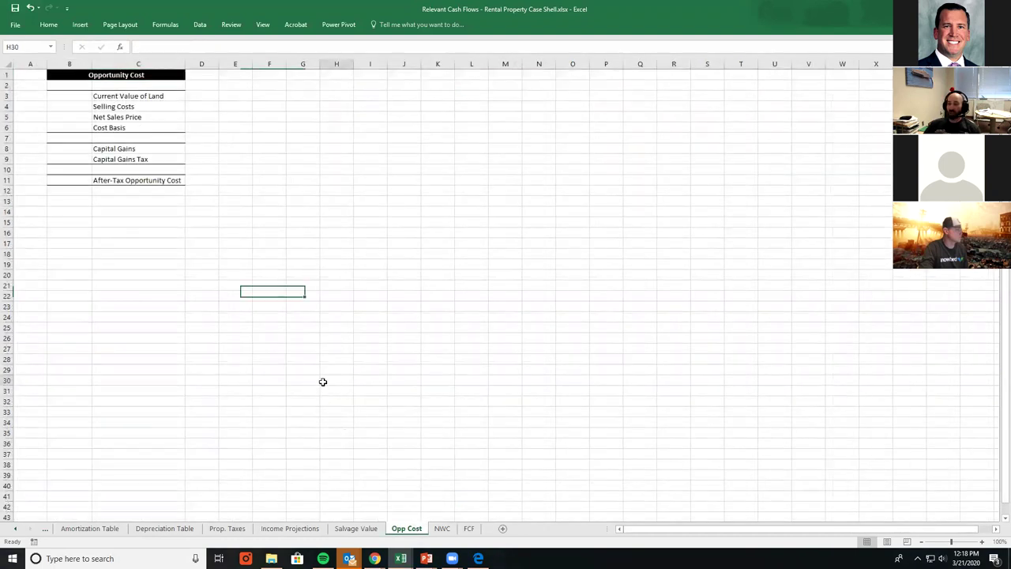
scroll(322, 382, "up", 3)
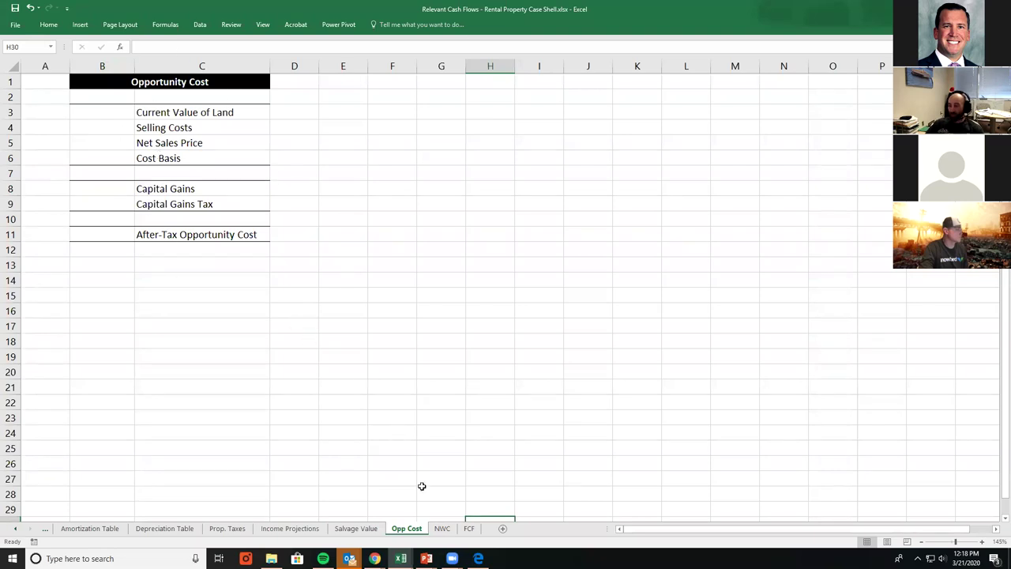
left_click(469, 528)
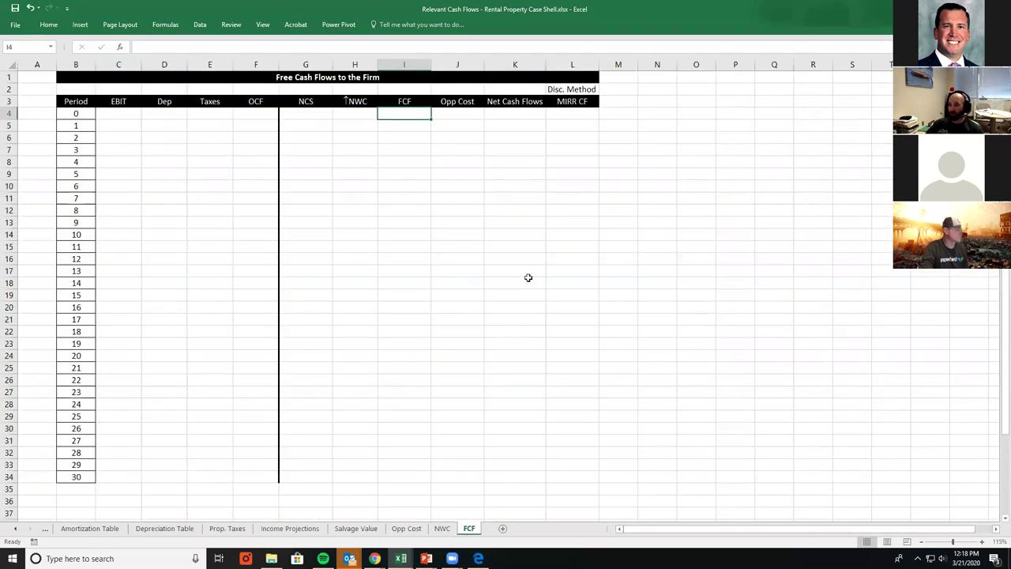
left_click(469, 116)
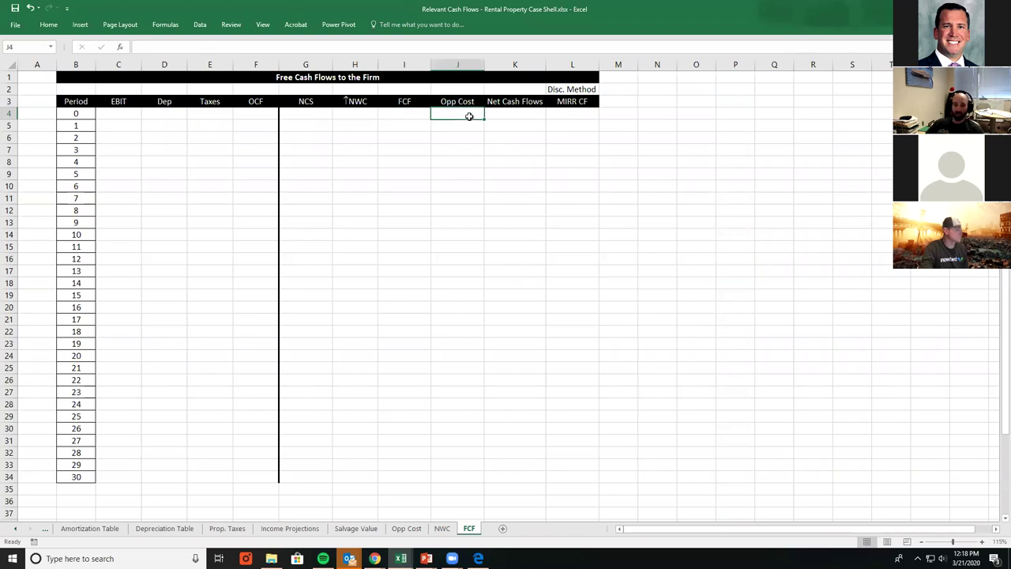
- Examine the NWC sheet's cells for Beginning NWC, Annual Interest, Years and Ending NWC
left_click(442, 528)
left_click(169, 338)
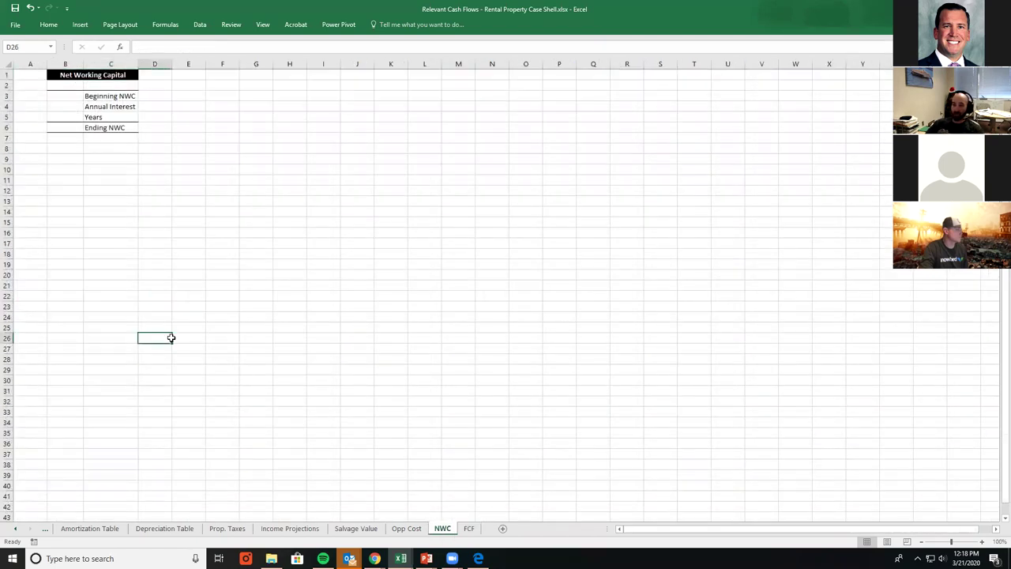
scroll(171, 337, "up", 3)
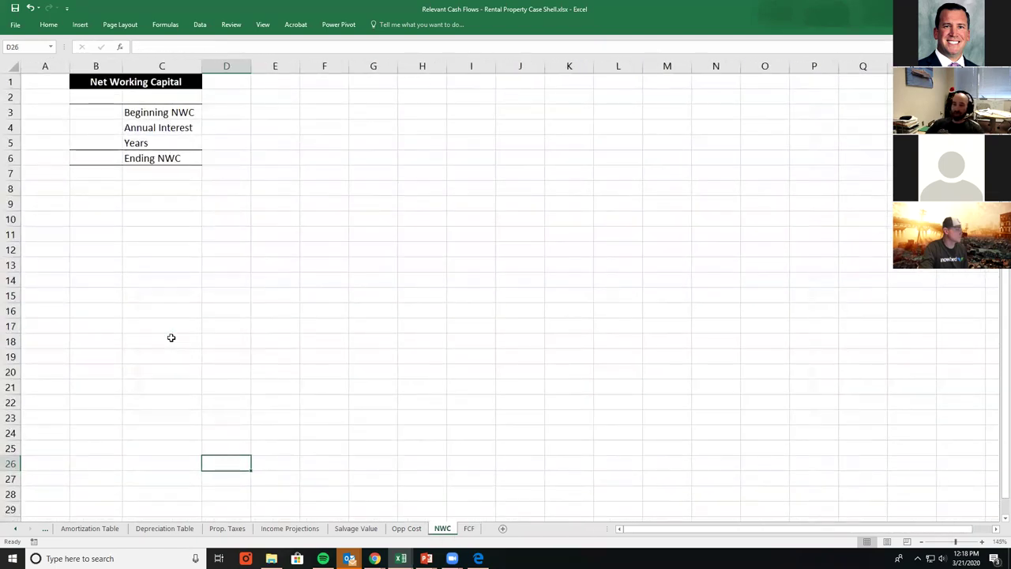
left_click(106, 113)
left_click(103, 128)
left_click(103, 142)
left_click(97, 161)
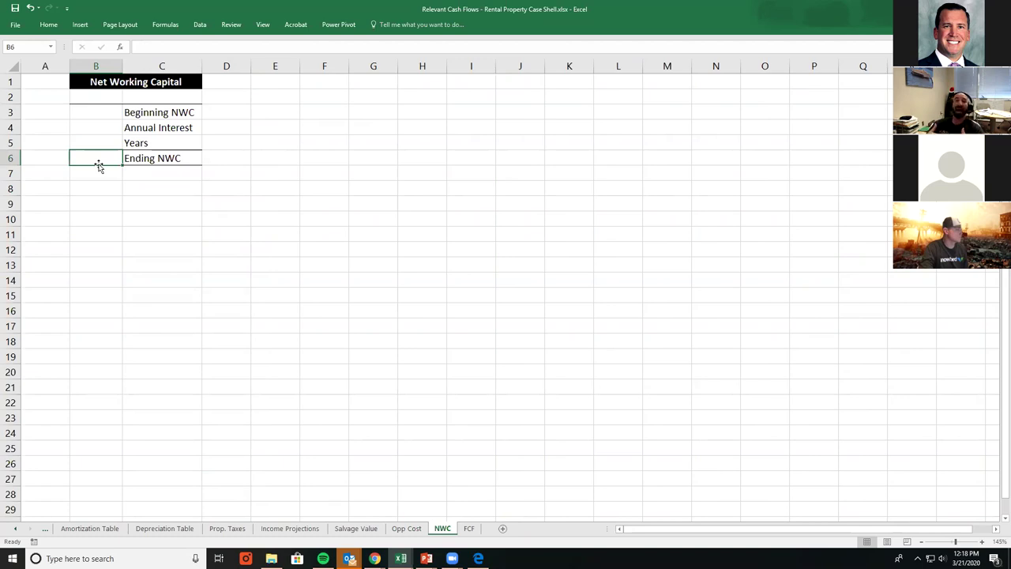
left_click(407, 528)
left_click(439, 529)
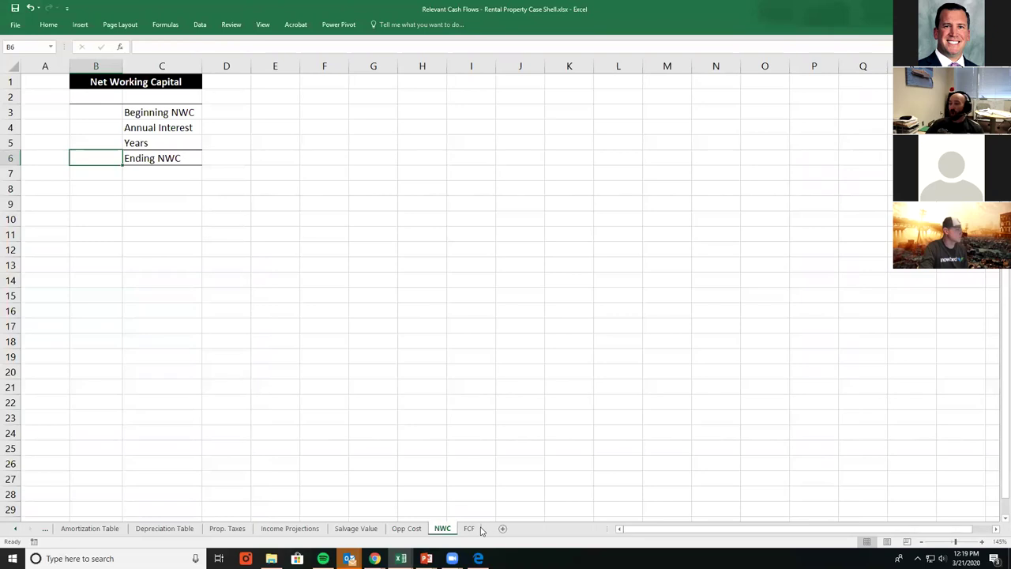
- Examine the NCS column for periods 0 to 30 on the FCF sheet and open the Salvage Value sheet
left_click(470, 528)
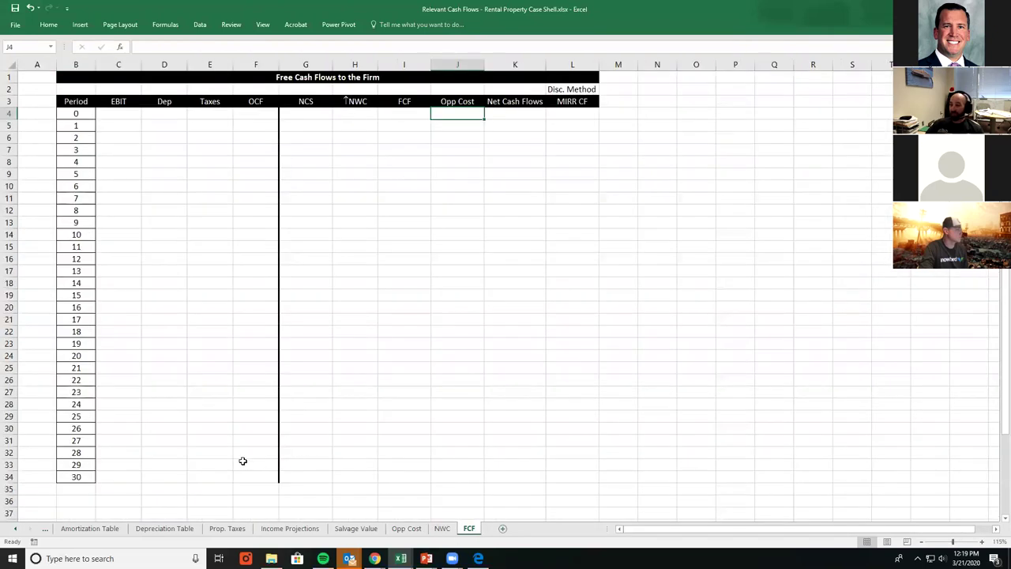
left_click_drag(305, 113, 316, 479)
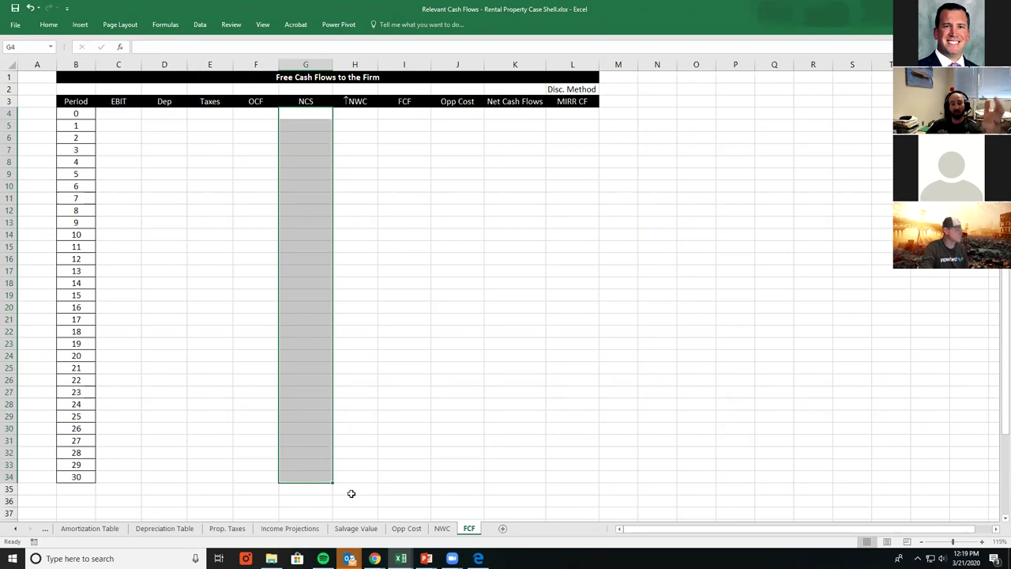
left_click(357, 529)
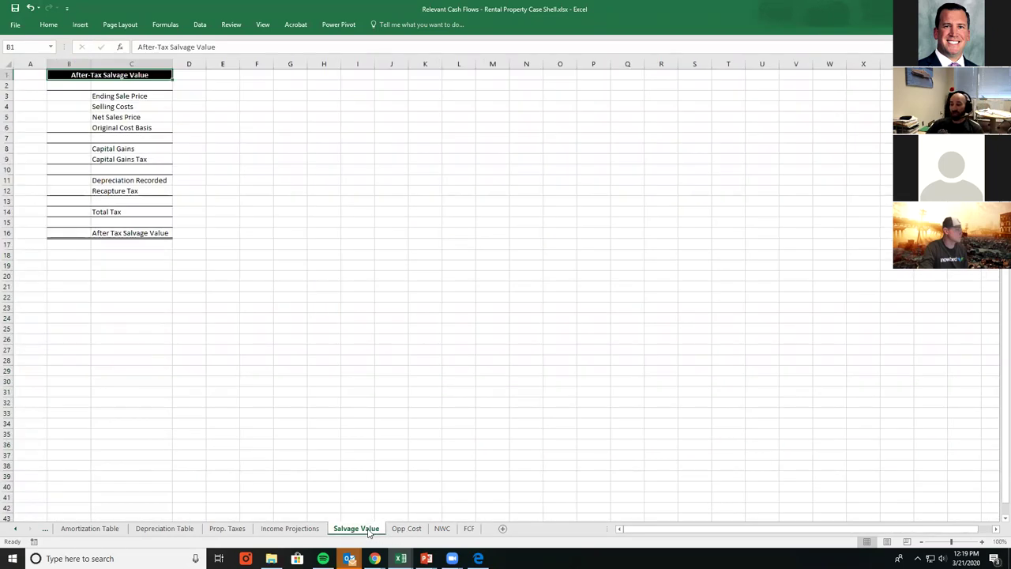
- Examine the Salvage Value sheet's value cells from Ending Sale Price through Original Cost Basis to Capital Gains and Capital Gains Tax
scroll(369, 460, "up", 3)
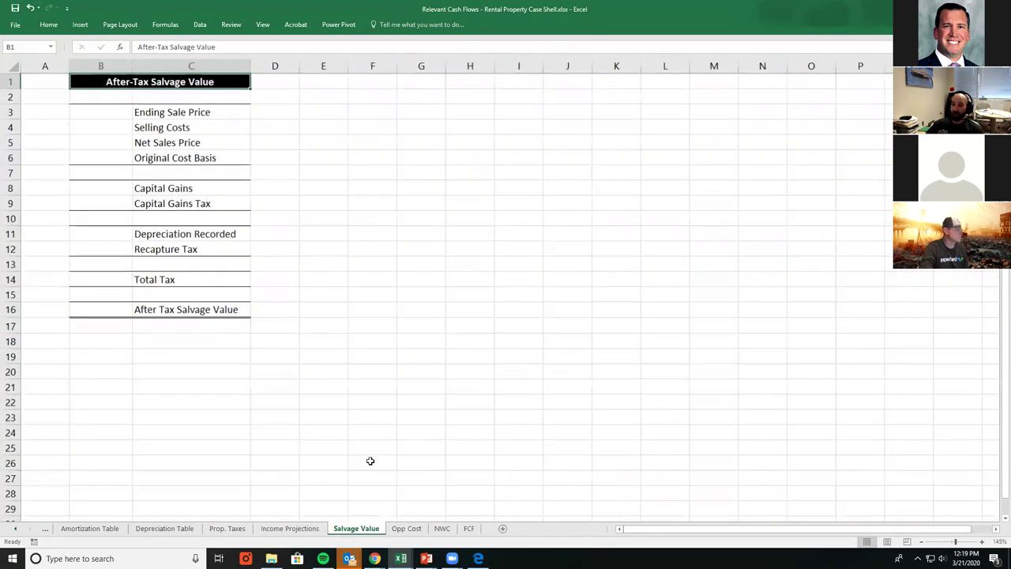
left_click(120, 112)
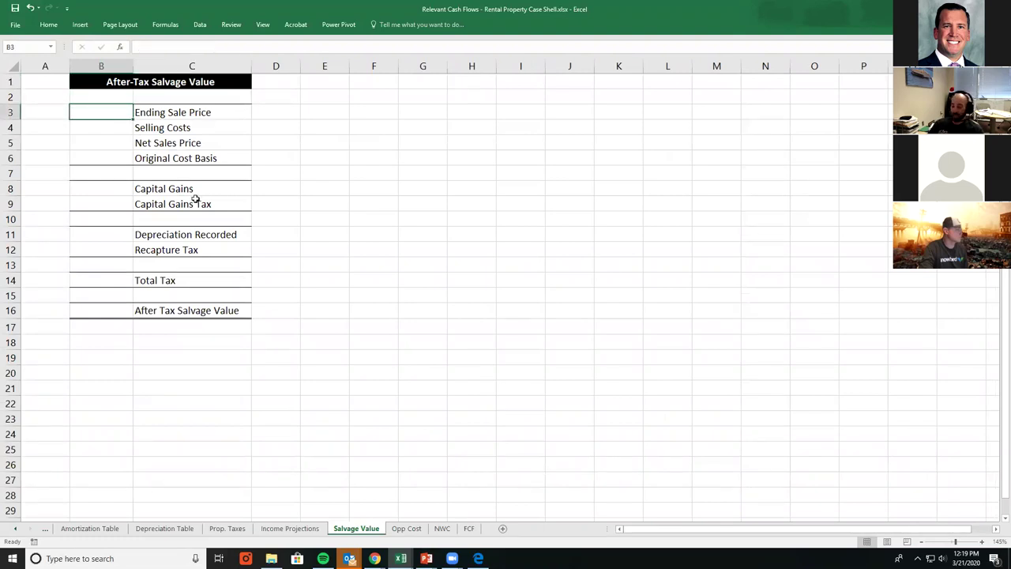
key("Down")
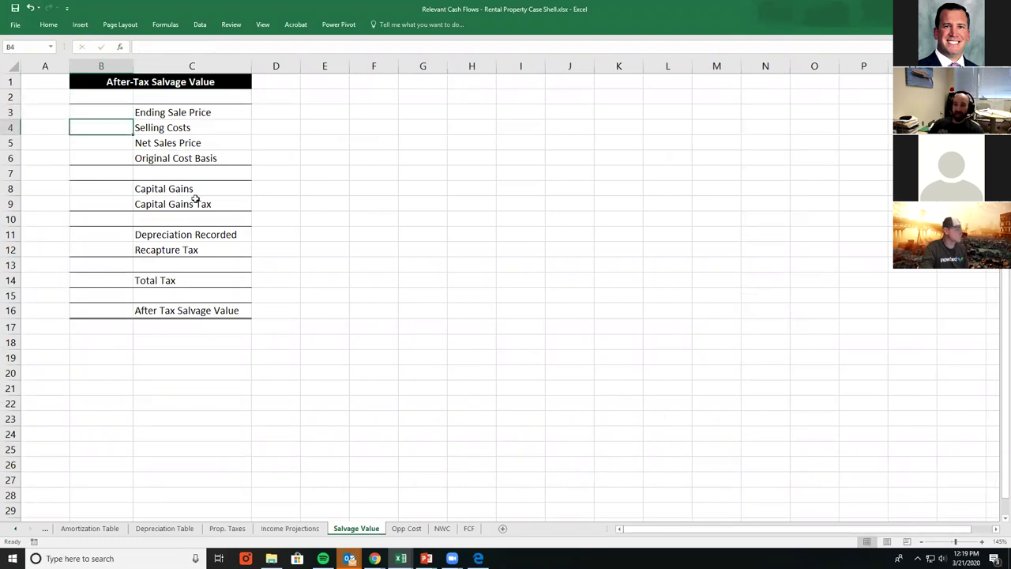
key("Down")
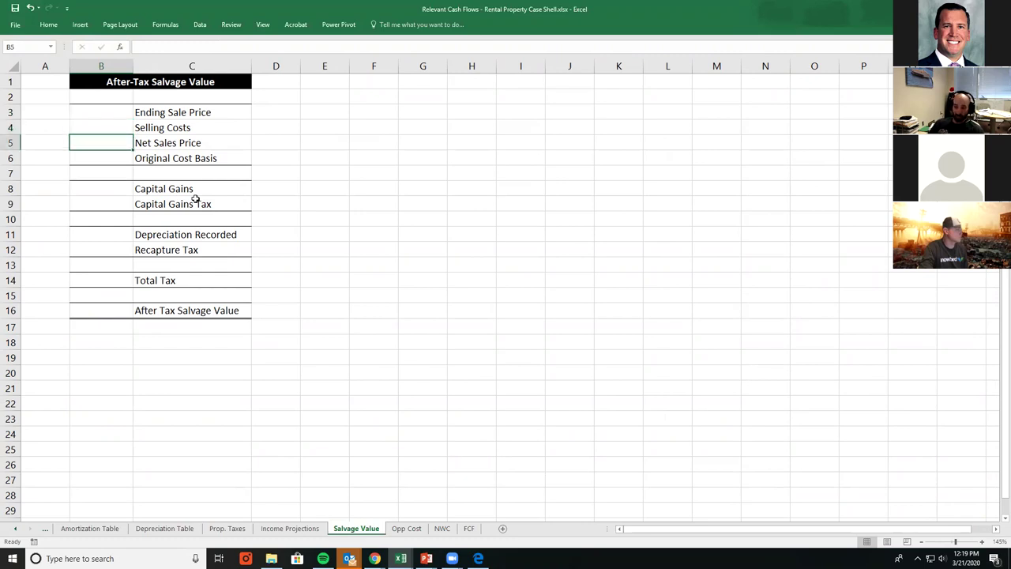
key("Down")
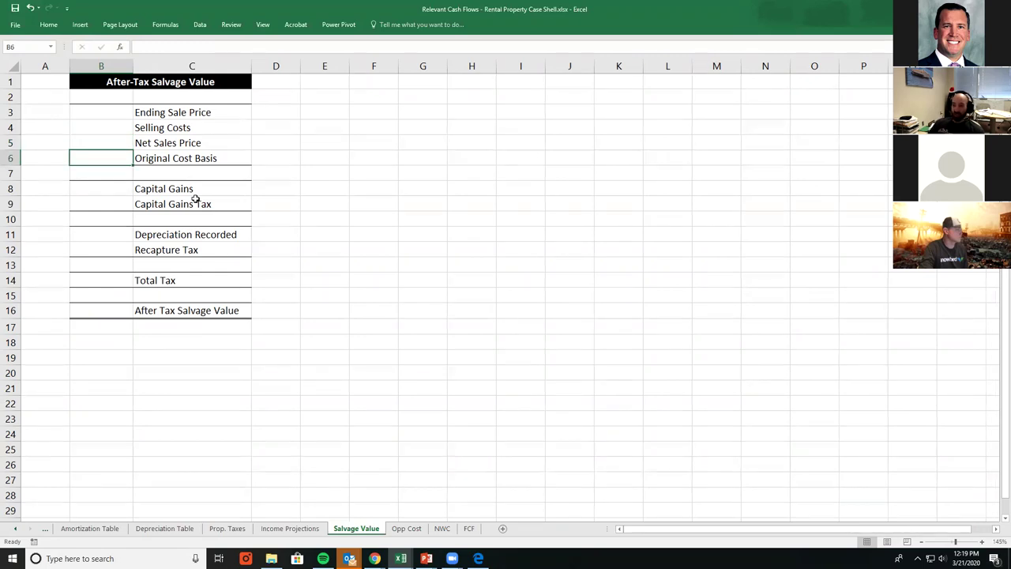
key("Down")
key("Down")
key("Down")
key("Up")
key("Down")
key("Up")
key("Up")
key("Down")
key("Down")
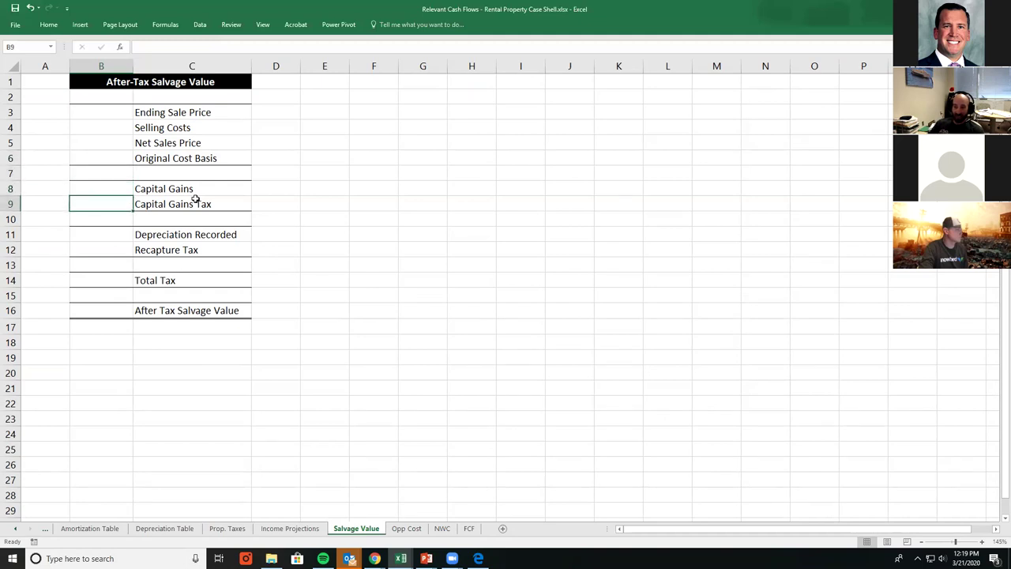
- Examine the value cells for Depreciation Recorded, Recapture Tax, Total Tax and After Tax Salvage Value
key("Down")
key("Down")
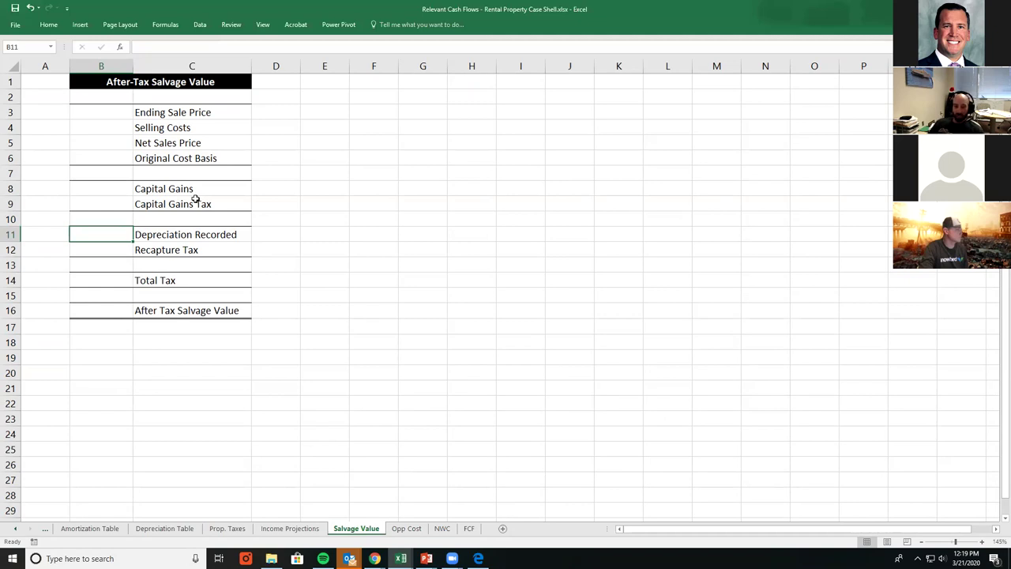
key("Down")
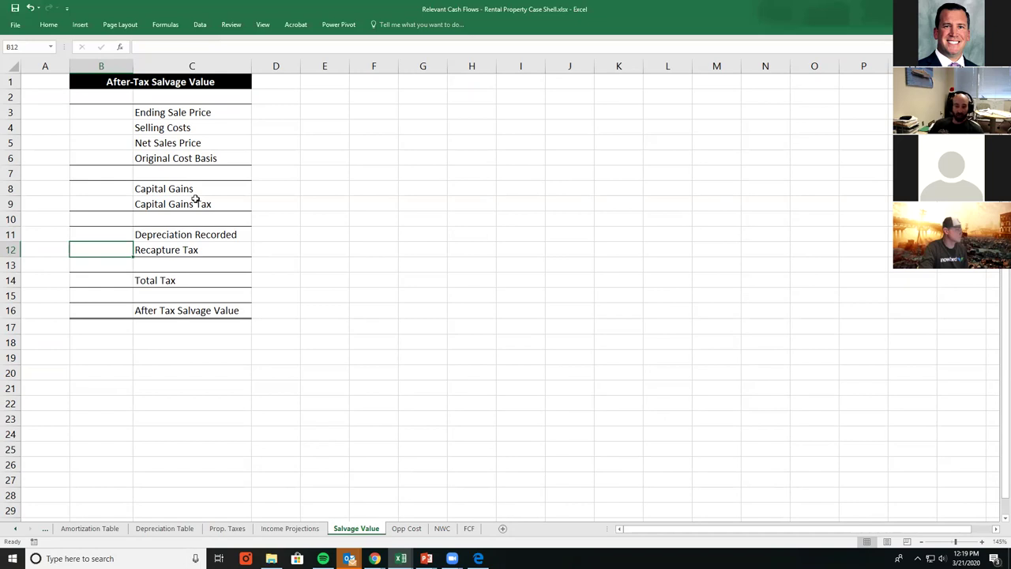
key("Up")
key("Up")
key("Up")
left_click(117, 245)
left_click(120, 279)
left_click(126, 311)
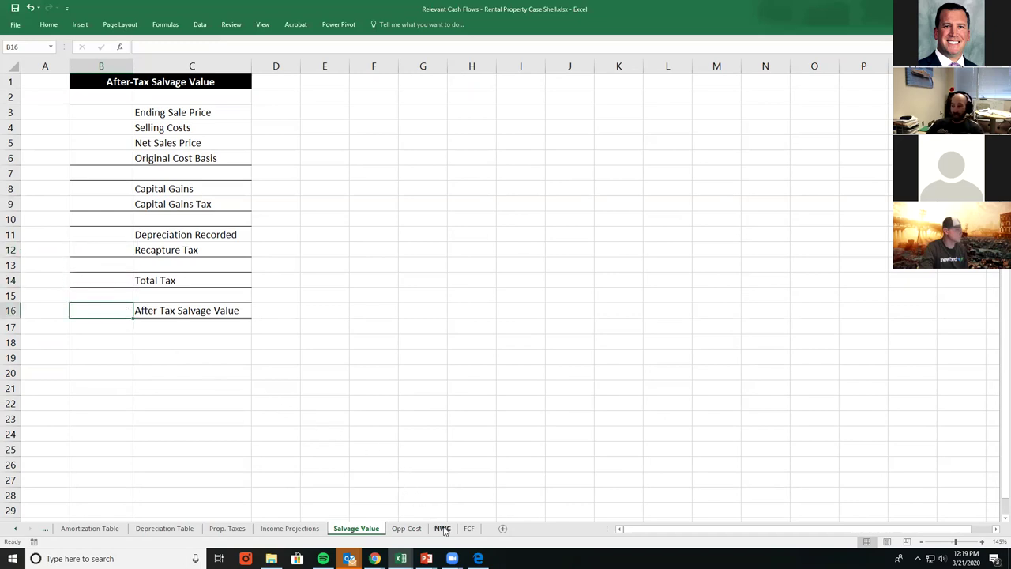
- Locate the period 30 NCS cell on the FCF sheet, plus the EBIT and Dep cells for periods 0 and 1
left_click(471, 528)
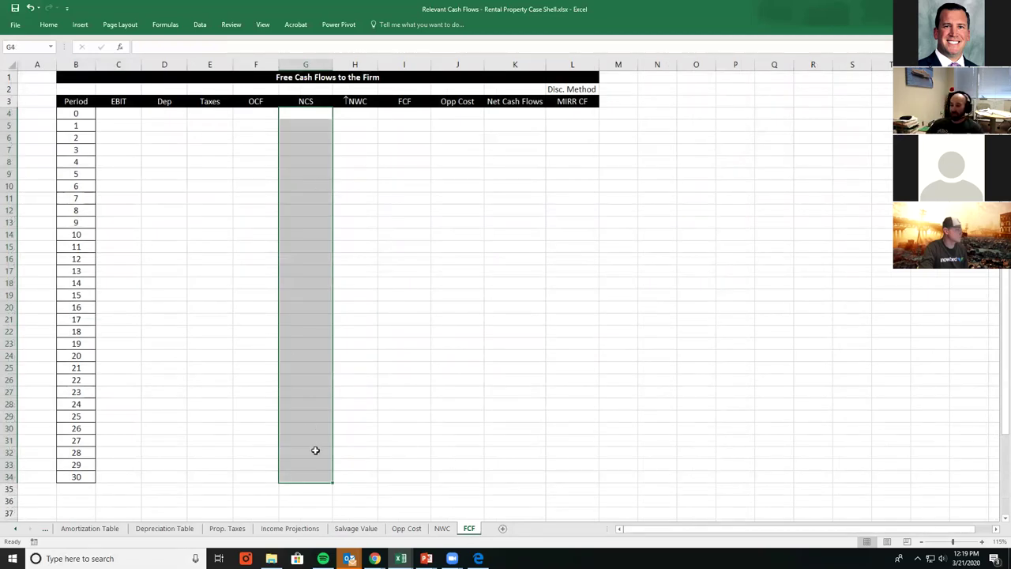
left_click(313, 477)
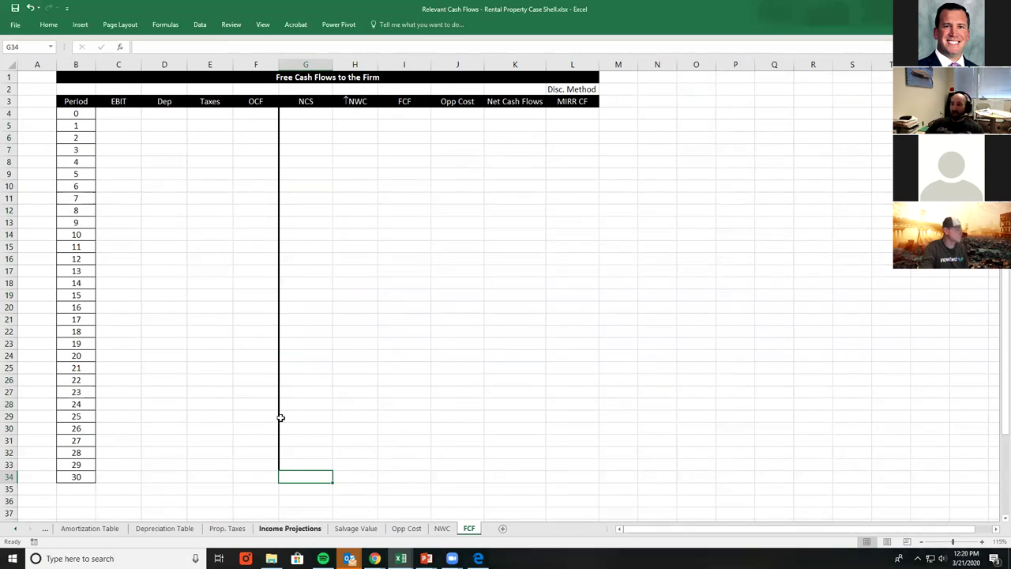
left_click_drag(122, 113, 171, 122)
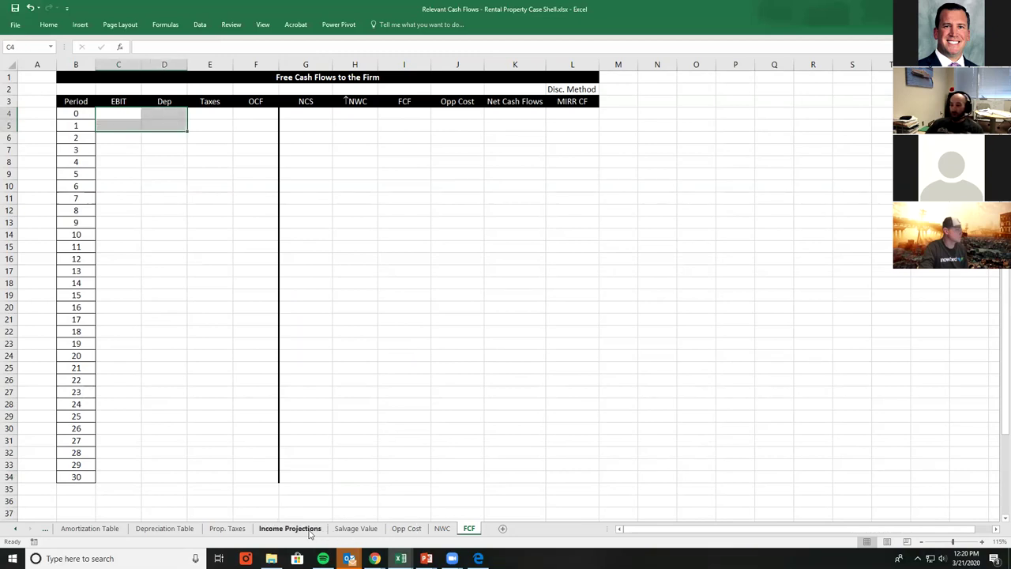
- Open the Income Projections sheet and select the Gross Rent column from period 1 down
left_click(311, 531)
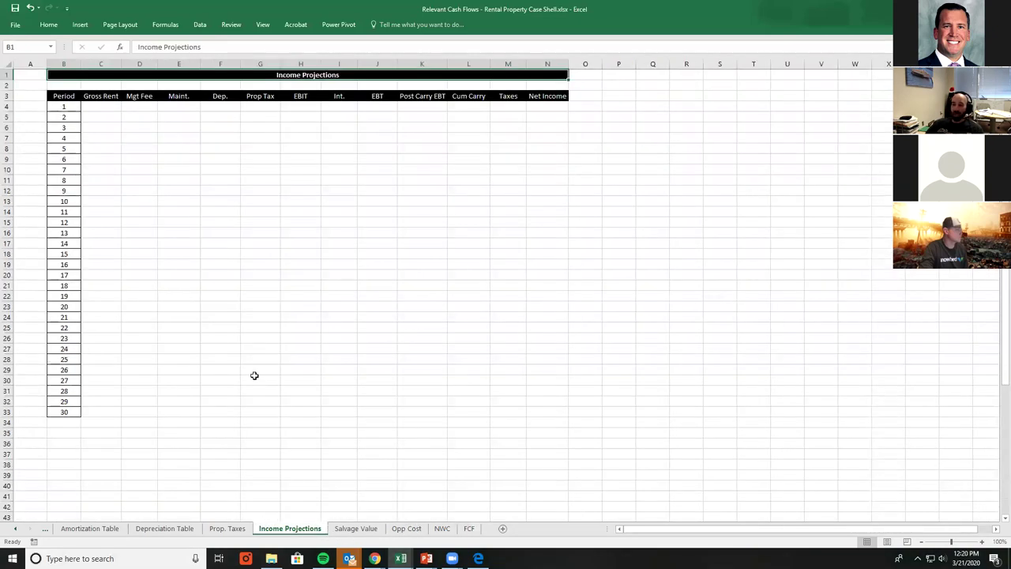
scroll(254, 375, "up", 2)
left_click_drag(153, 122, 153, 515)
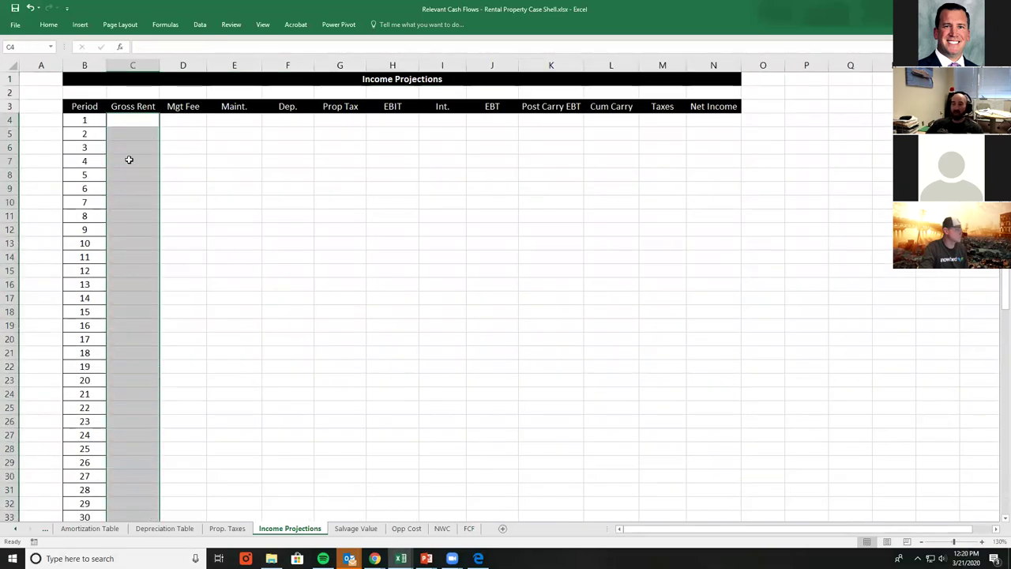
- Switch to the case in Google Docs and highlight the $1,950 rent, 11 out of 12 months occupancy and 90% collection assumptions
key("alt+Tab")
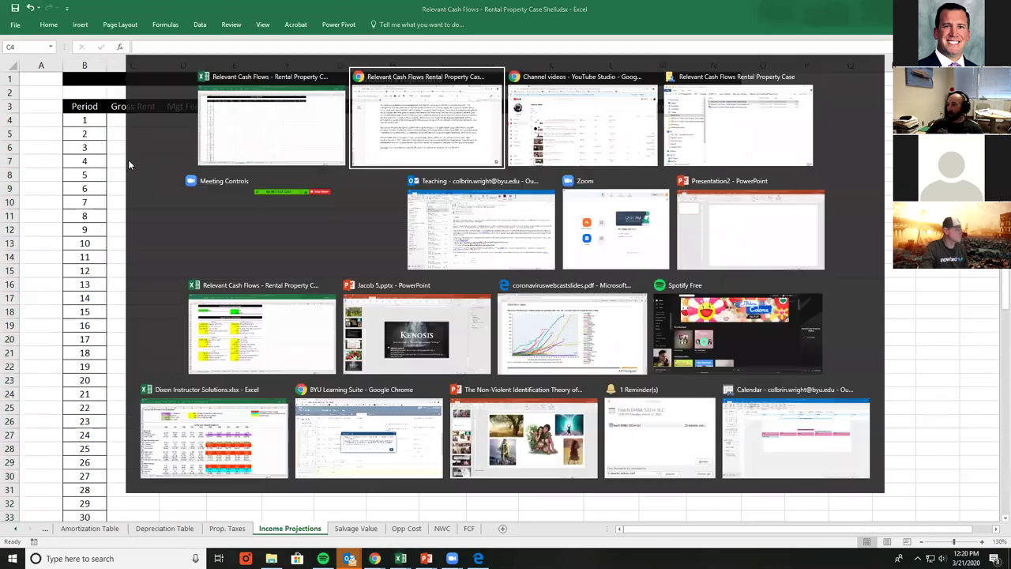
key("alt+Tab")
key("alt+shift+Tab")
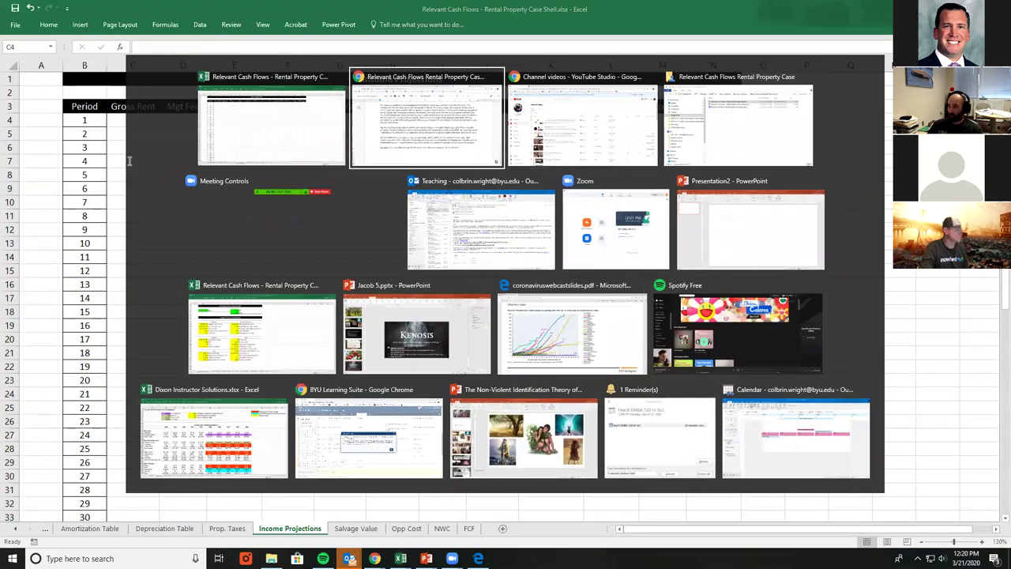
scroll(266, 279, "up", 3)
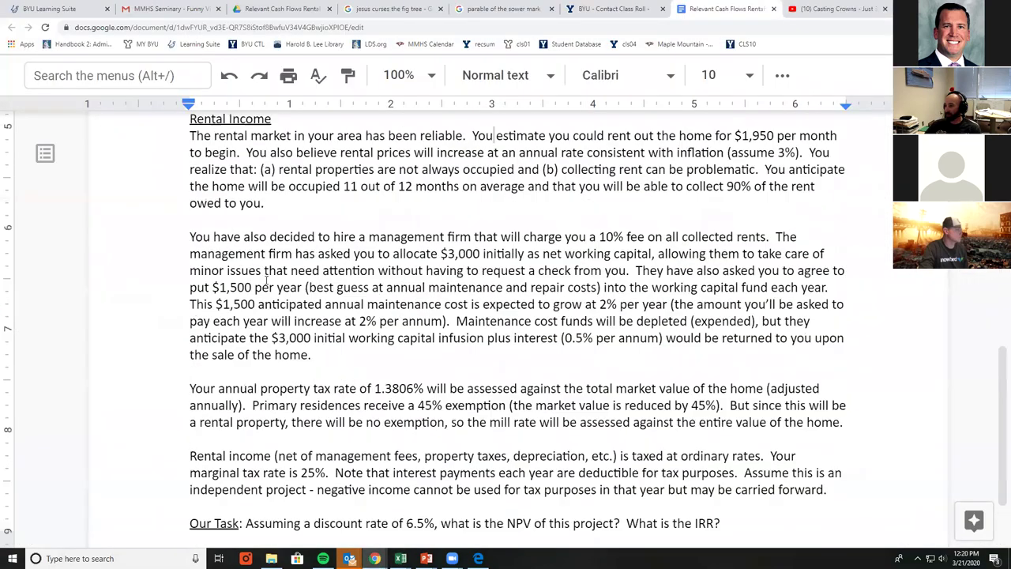
left_click_drag(678, 194, 774, 194)
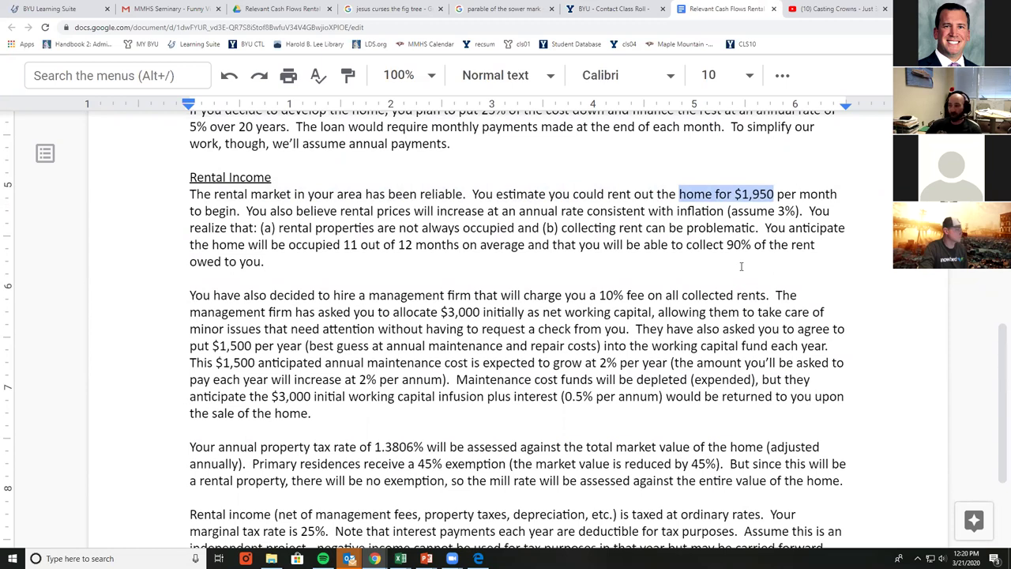
left_click_drag(344, 245, 414, 250)
left_click_drag(725, 244, 751, 246)
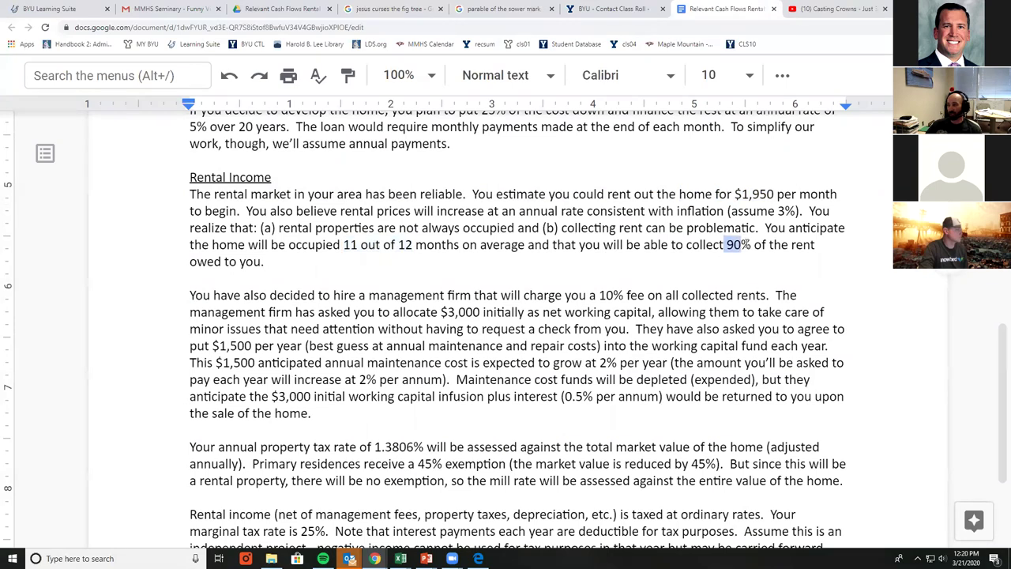
- Highlight the case's 3% rent inflation assumption, then examine the Gross Rent cells for periods 1 to 17 in Excel
key("alt+Tab")
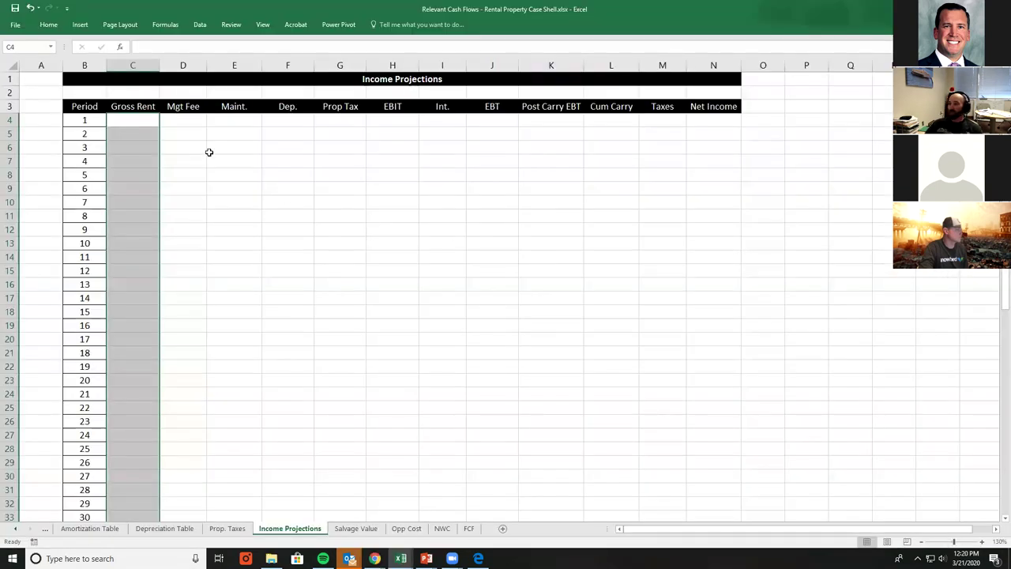
left_click(146, 130)
key("alt+Tab")
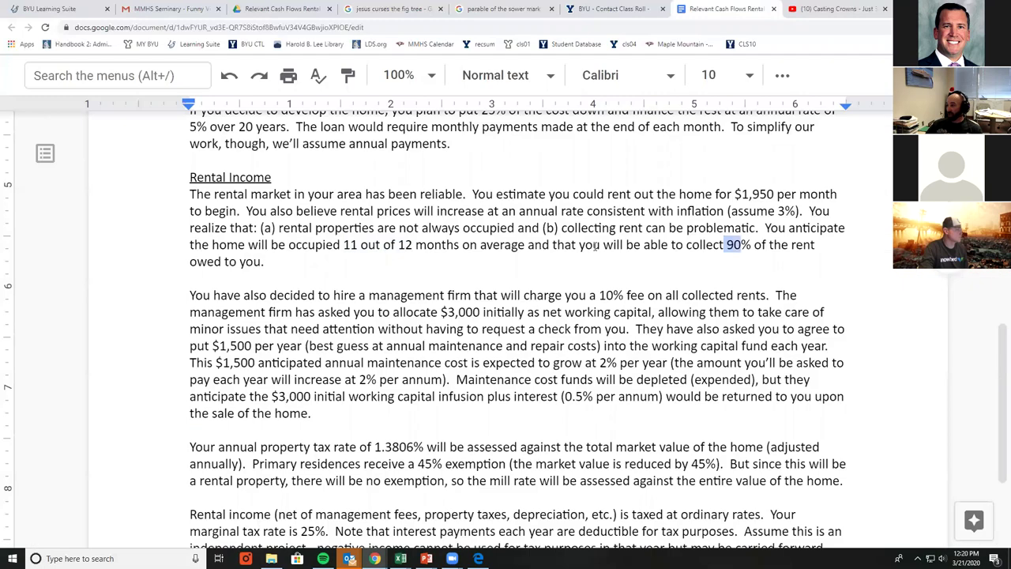
left_click_drag(796, 211, 731, 212)
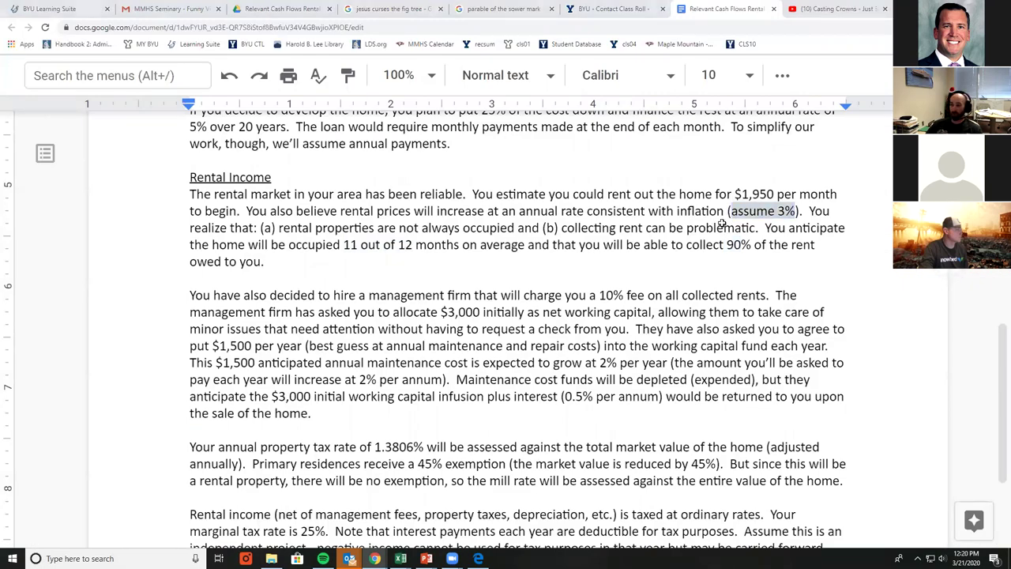
key("alt+Tab")
left_click(142, 120)
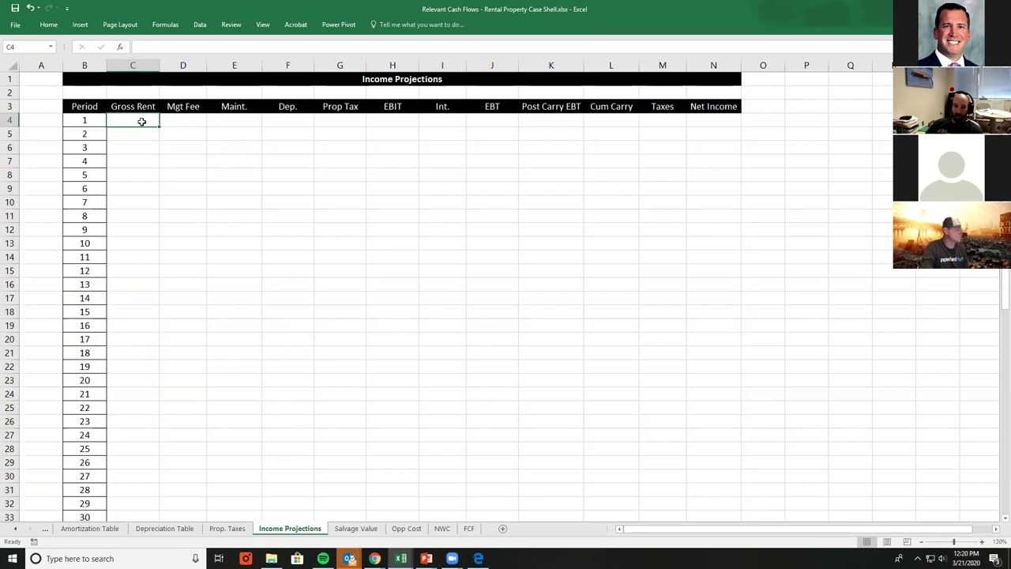
left_click_drag(143, 133, 138, 334)
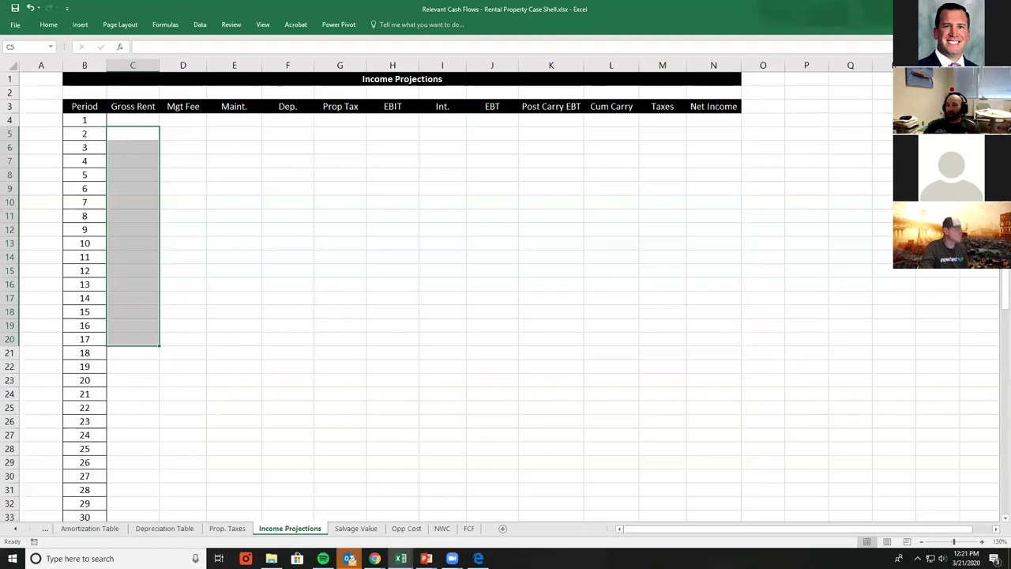
- Examine the period 1 Mgt Fee cell alongside Gross Rent for periods 1 to 6, ending at the period 1 Maint. cell
left_click(171, 121)
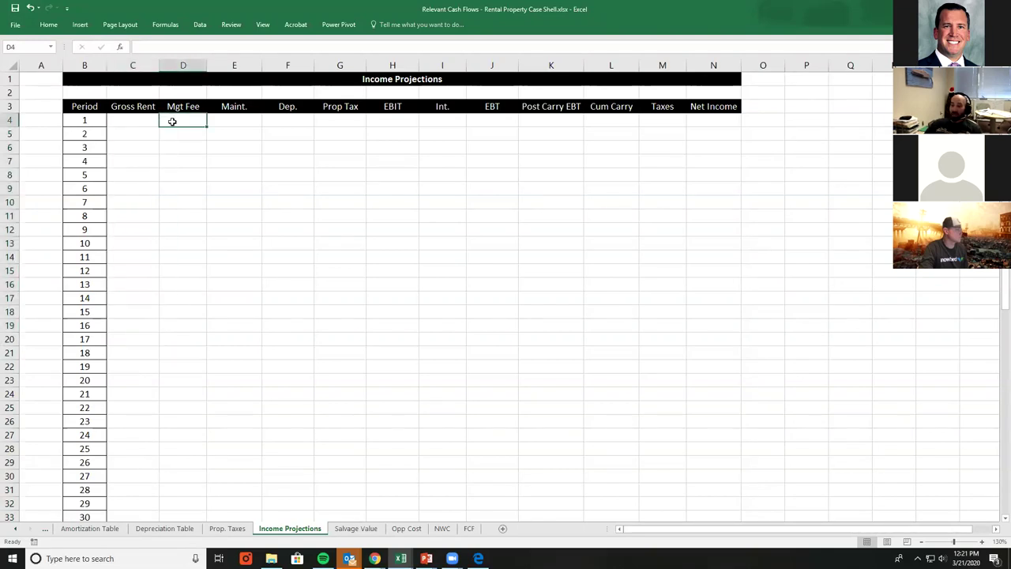
left_click_drag(151, 119, 158, 179)
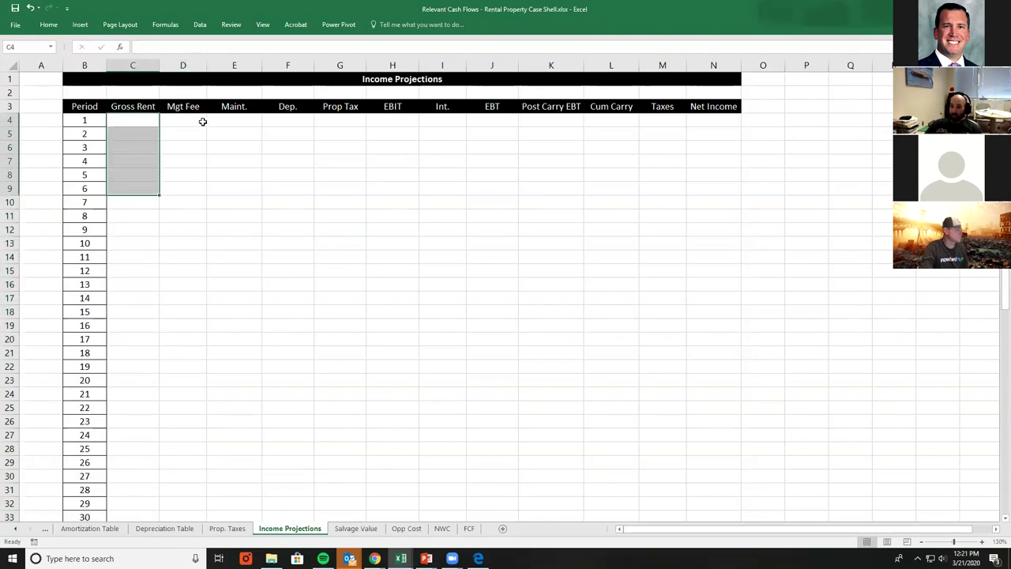
left_click(204, 122)
left_click(220, 121)
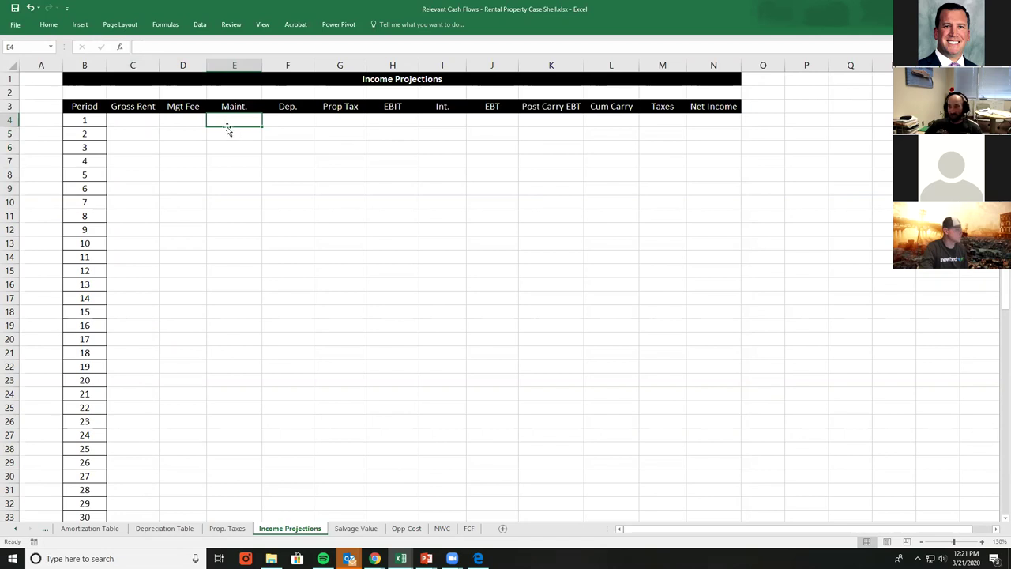
- Highlight the 2% per annum maintenance cost growth in the Google Docs case, then return to the Income Projections sheet in Excel
key("alt+Tab")
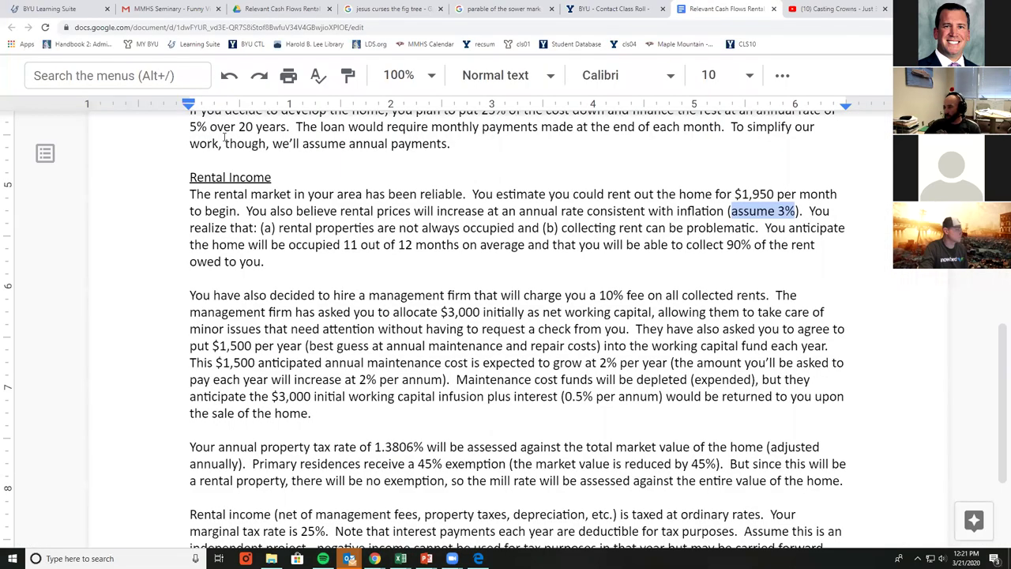
scroll(619, 270, "down", 2)
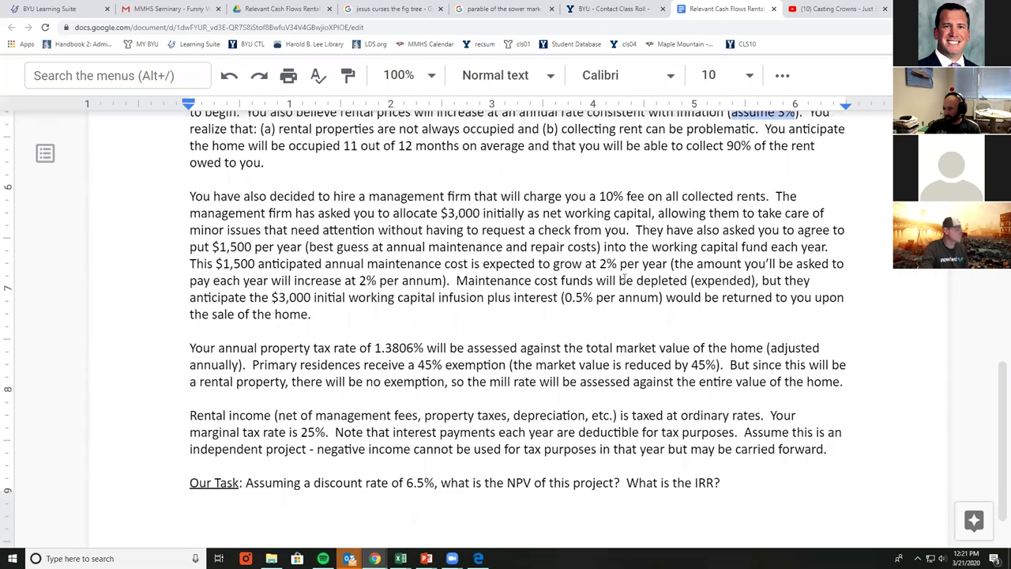
scroll(625, 277, "up", 2)
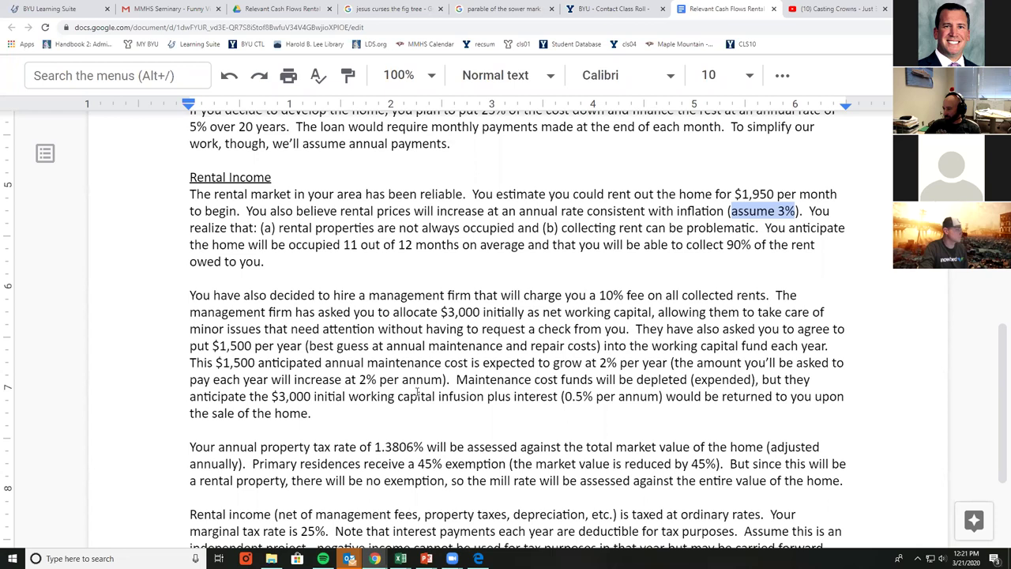
left_click_drag(359, 379, 443, 379)
key("alt+Tab")
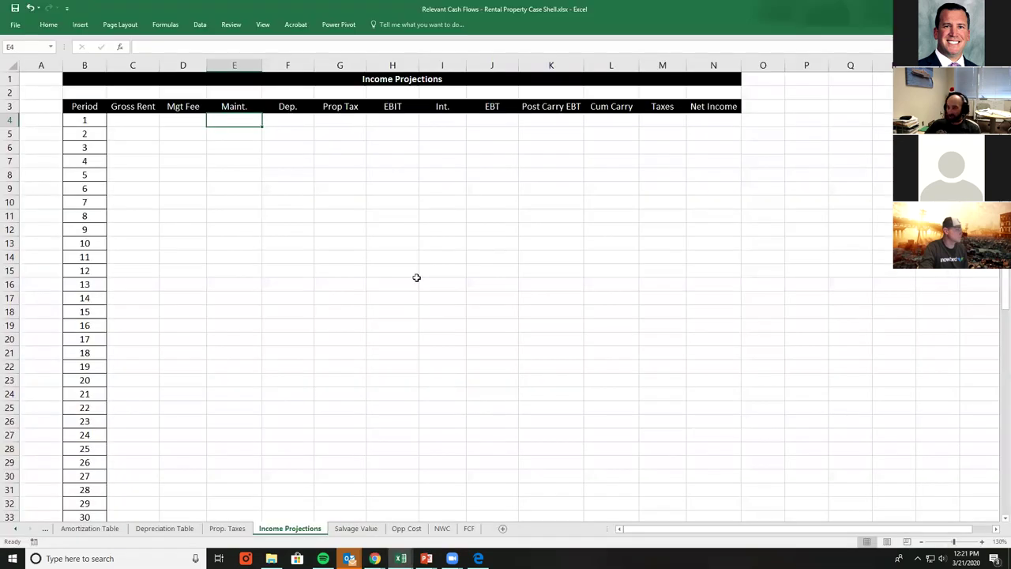
- Examine the Maint., Dep. and Prop Tax columns of the Income Projections sheet, ending at the period 1 EBIT cell
left_click(286, 125)
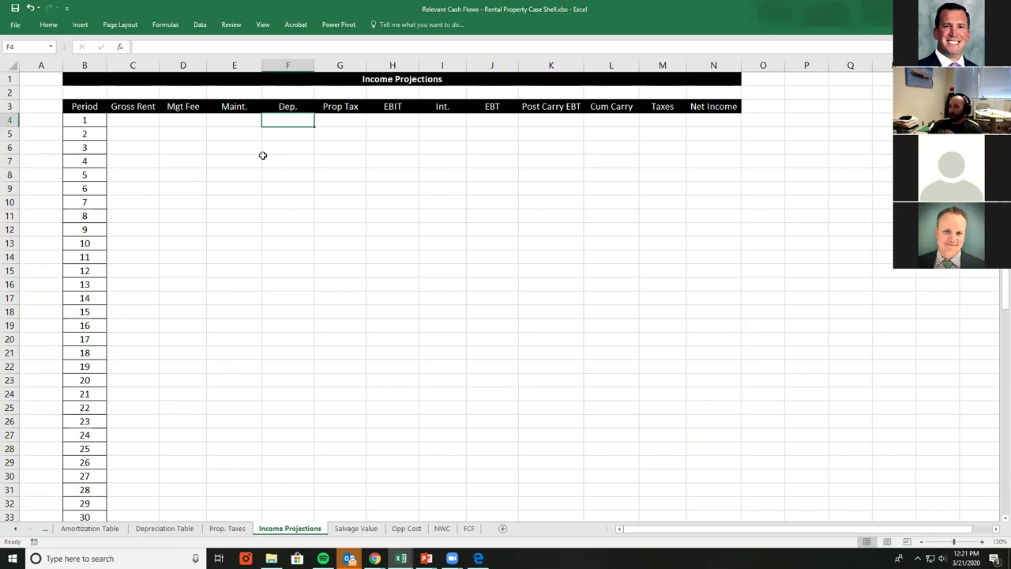
key("Left")
key("Left")
key("Right")
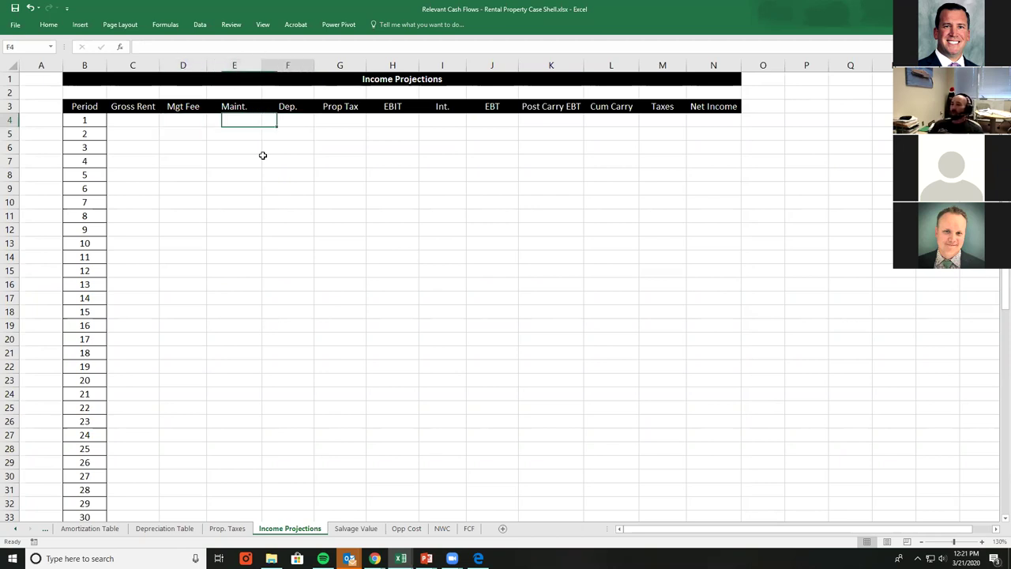
key("Right")
key("Right")
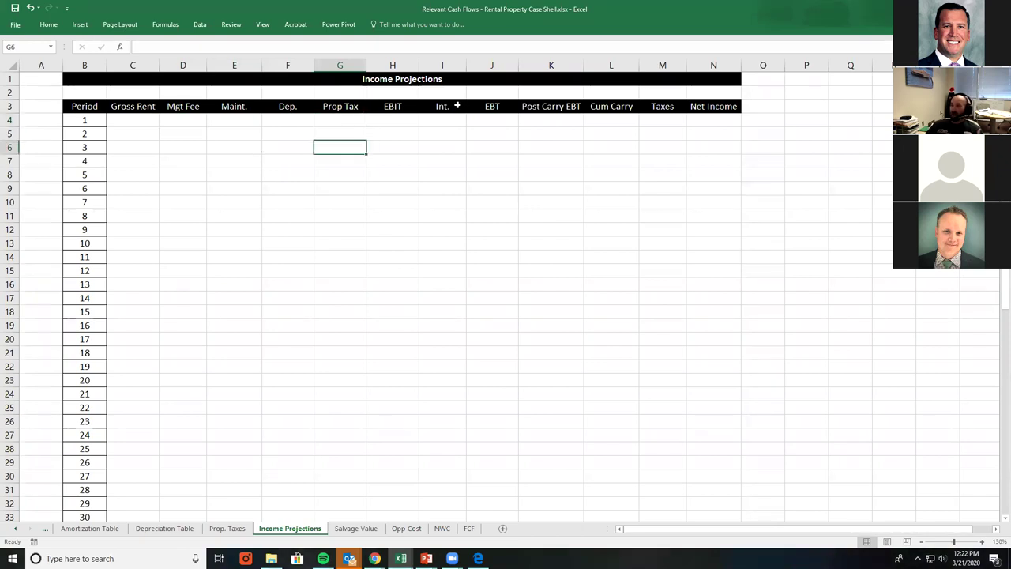
left_click(400, 124)
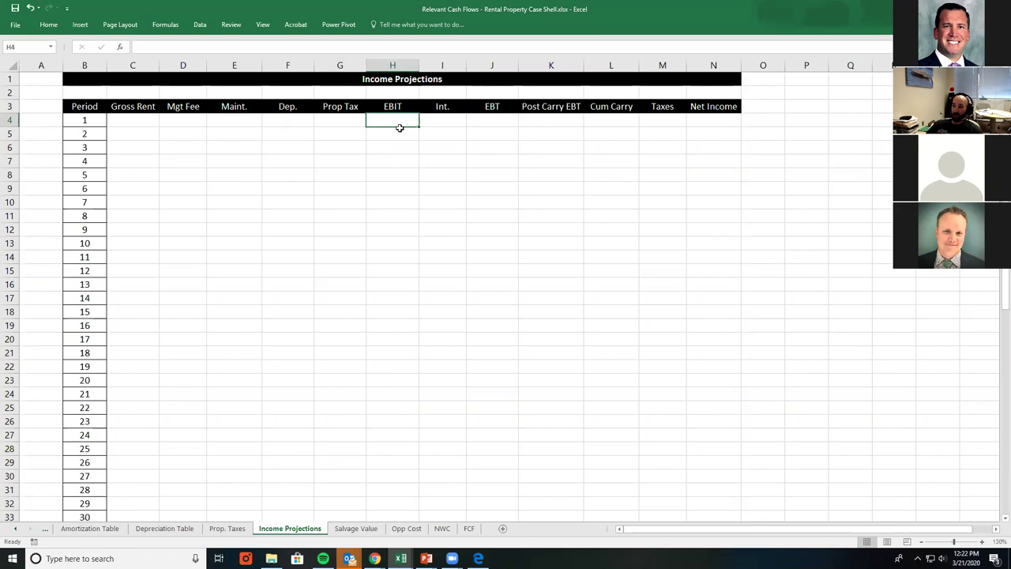
- Examine the Int. column for periods 1 to 10 and the EBT column for periods 1 to 12 of the Income Projections sheet
mouse_move(443, 120)
left_mouse_down()
mouse_move(453, 174)
mouse_move(447, 119)
left_mouse_up()
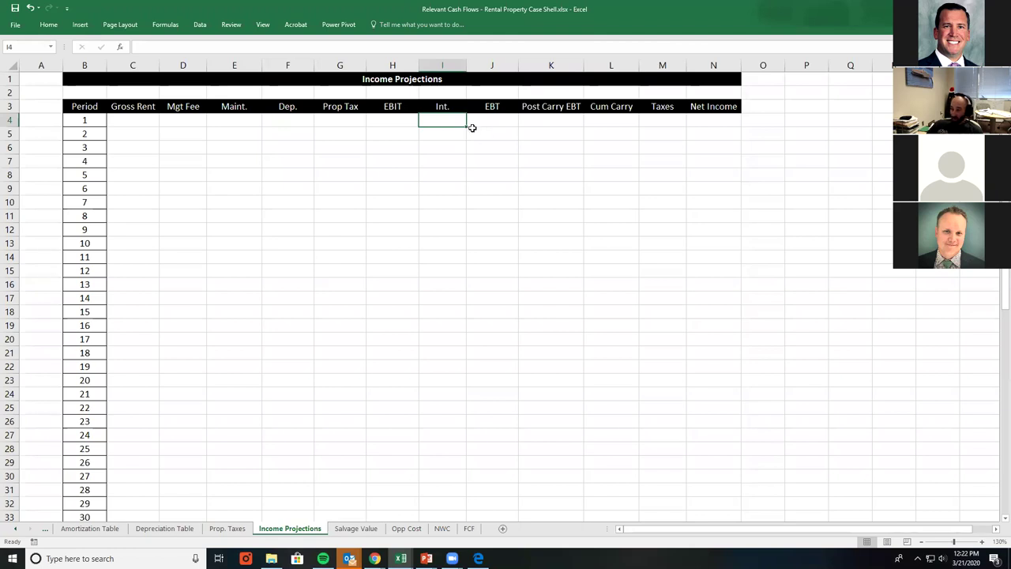
left_click_drag(449, 124, 447, 245)
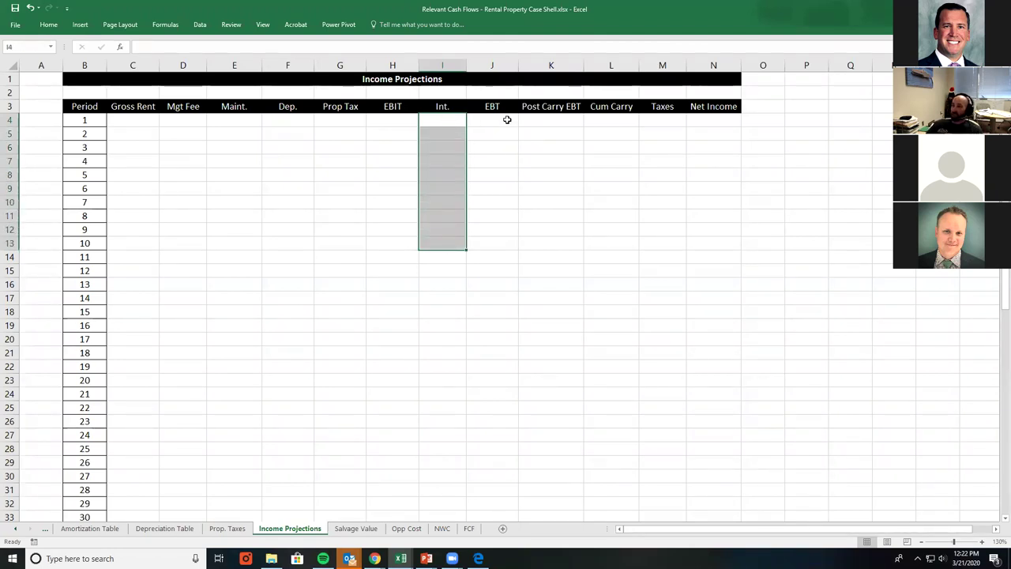
left_click(507, 119)
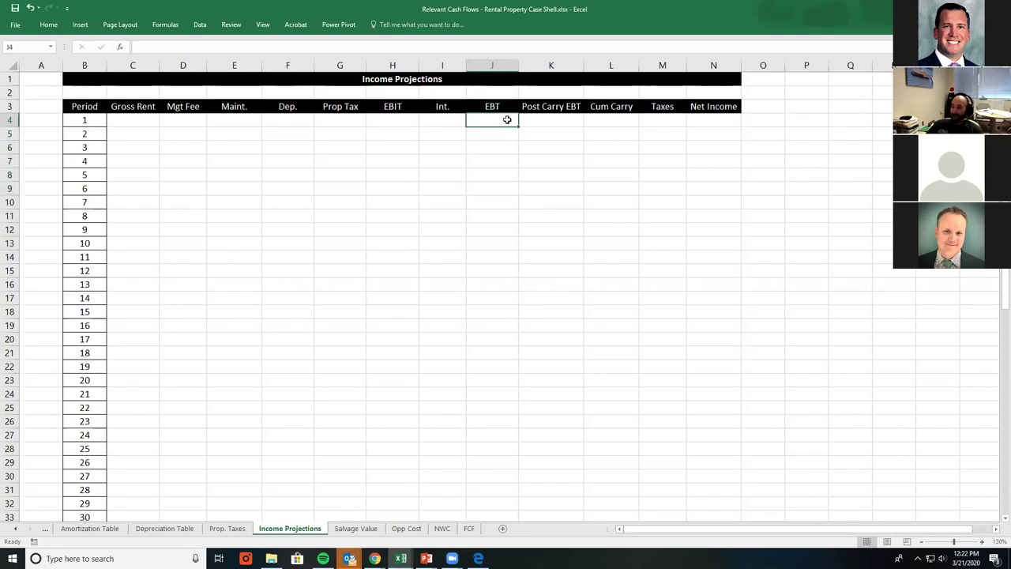
left_click_drag(507, 119, 506, 265)
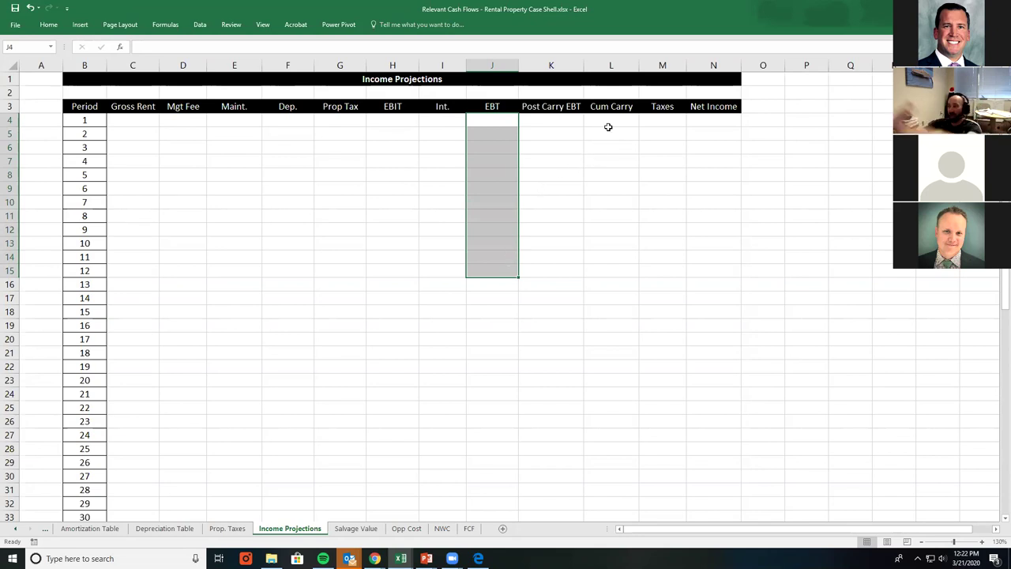
left_click(569, 122)
left_click_drag(505, 122, 509, 261)
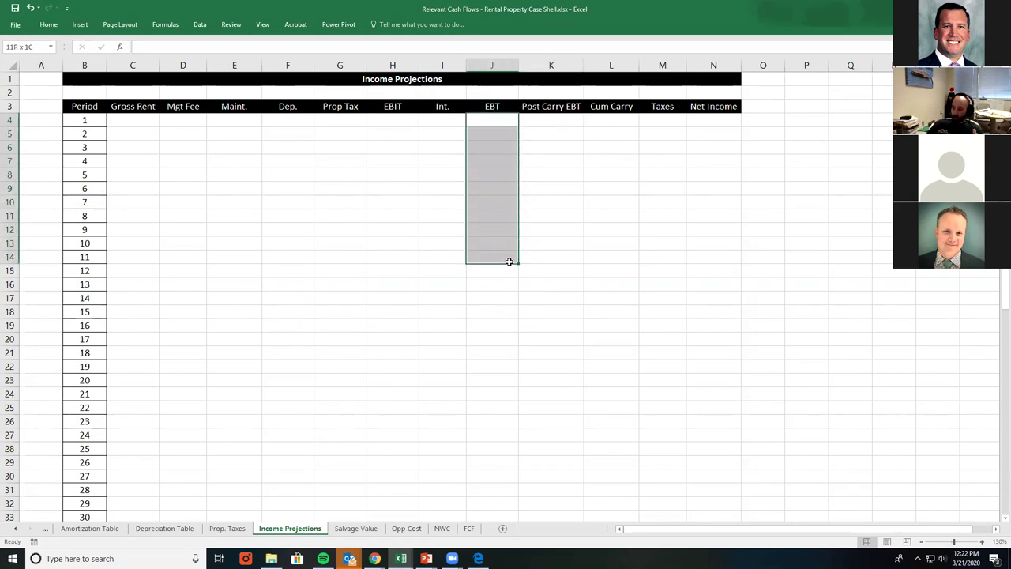
- Examine the Cum Carry, Post Carry EBT, Taxes and Net Income columns, ending with the whole EBIT column selected
mouse_move(609, 119)
left_mouse_down()
mouse_move(611, 219)
mouse_move(612, 114)
left_mouse_up()
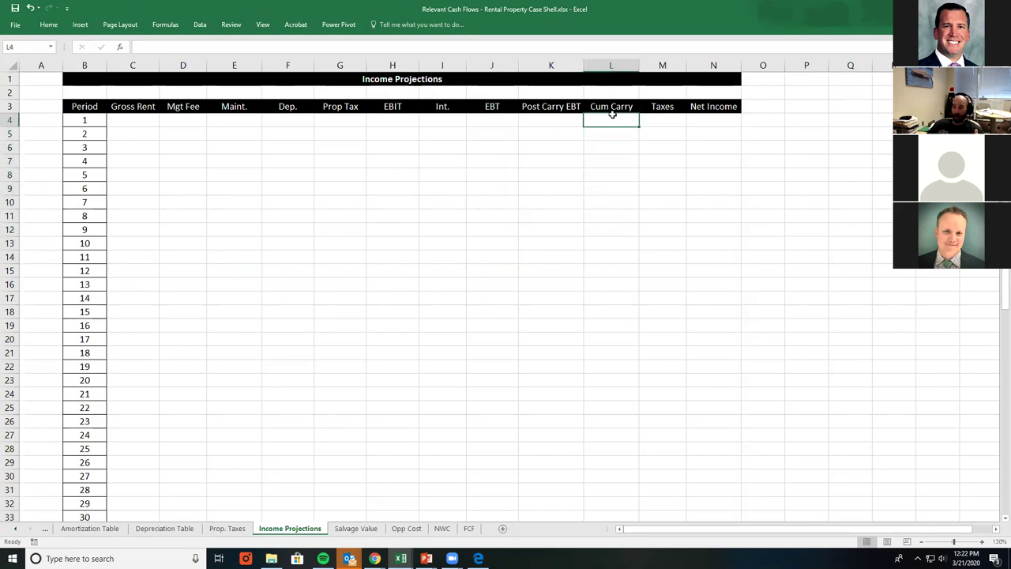
left_click_drag(612, 113, 611, 274)
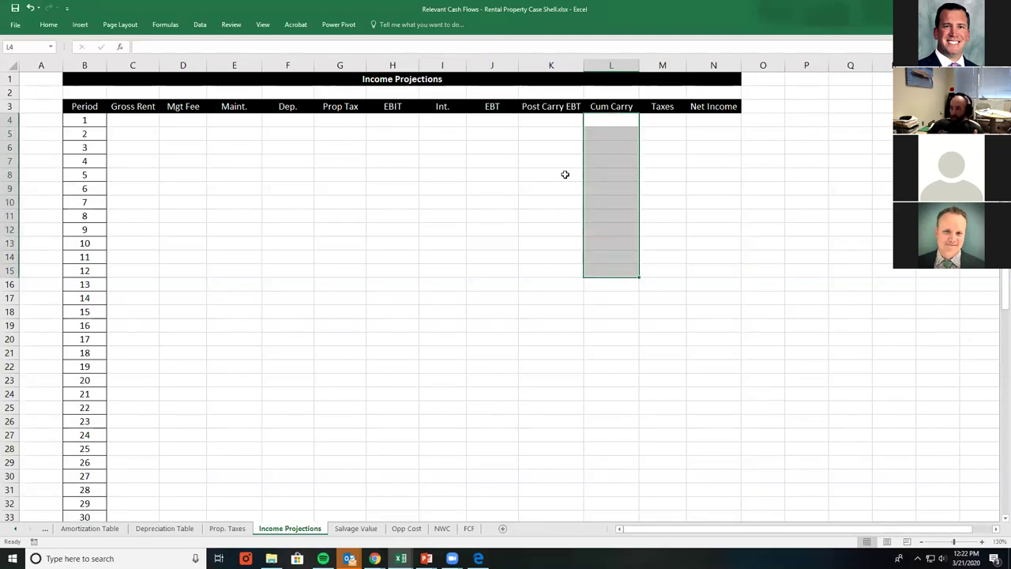
left_click_drag(548, 113, 559, 286)
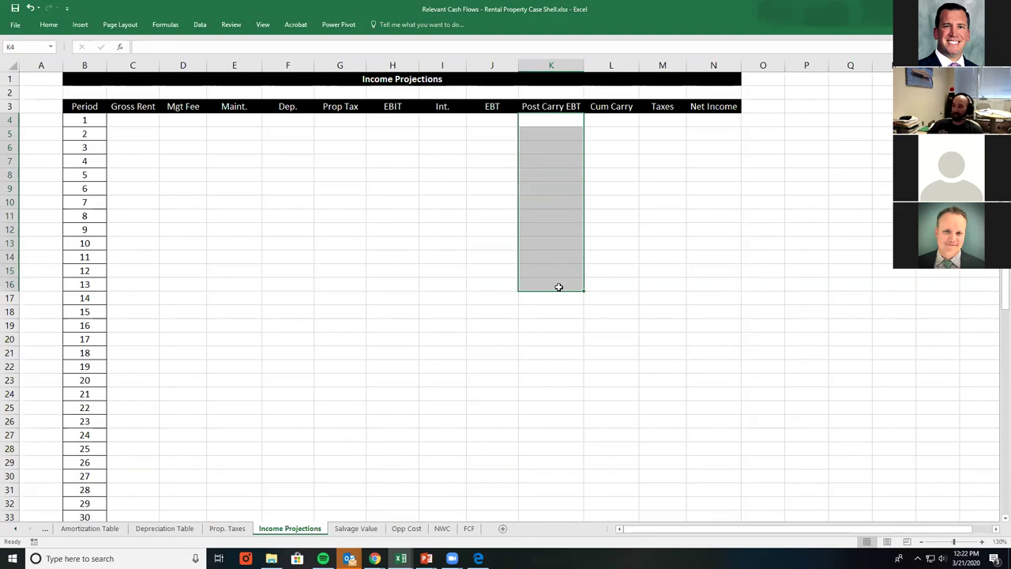
left_click_drag(666, 124, 669, 260)
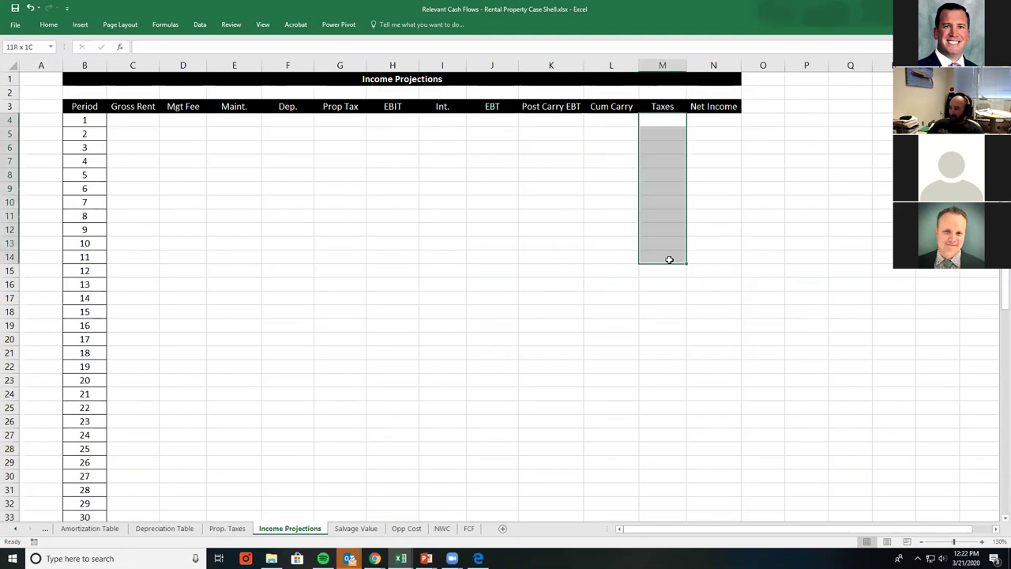
left_click_drag(706, 120, 710, 264)
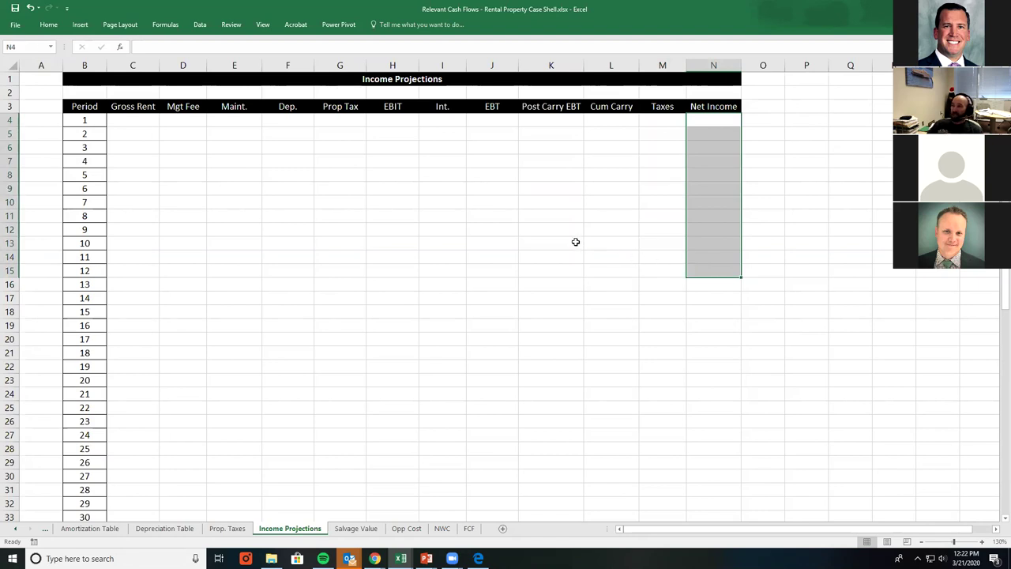
left_click(397, 66)
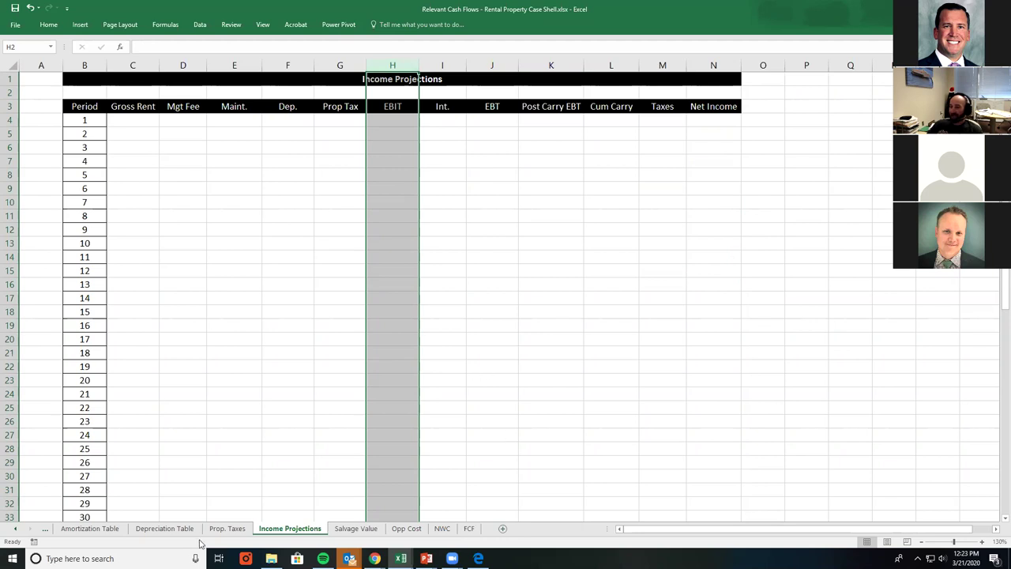
- Open the Prop. Taxes sheet and examine the Prop. Value cells for periods 1 to 12
left_click(225, 528)
left_click(101, 230)
scroll(102, 231, "up", 2, "ctrl")
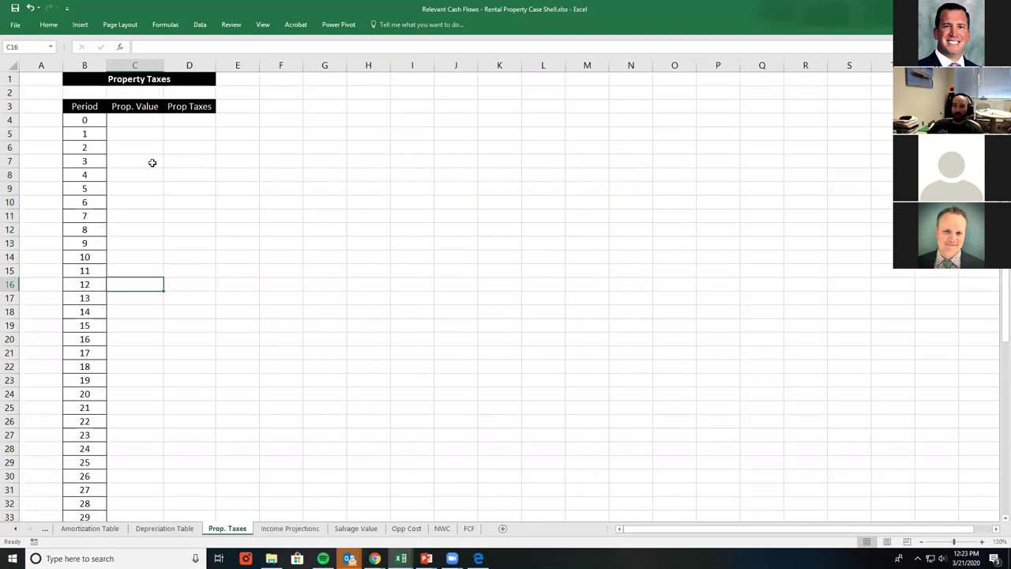
left_click_drag(140, 133, 135, 284)
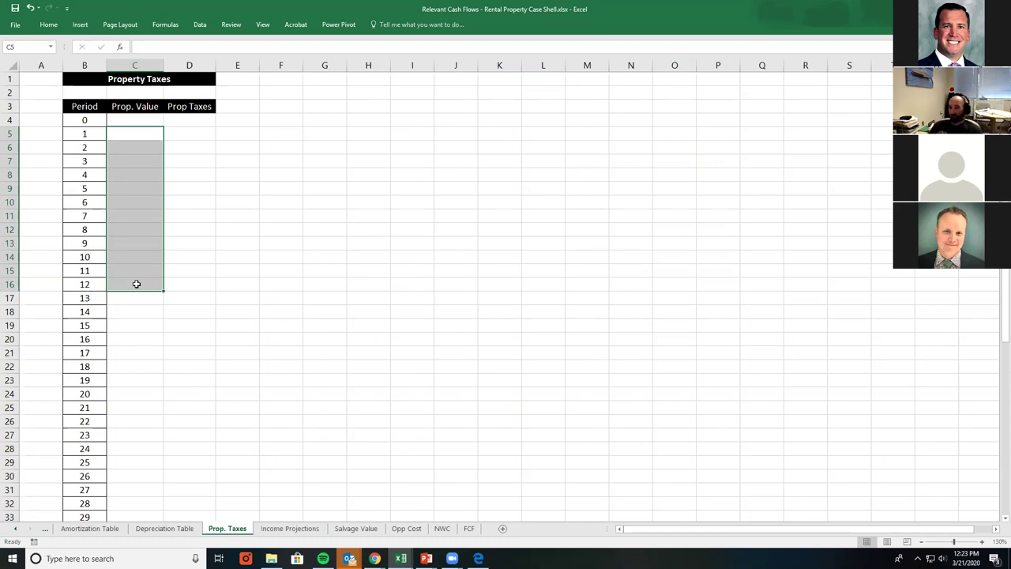
- Highlight the 3% annual property appreciation rate in the Google Docs case, then return to the Prop. Taxes sheet in Excel
key("alt+Tab")
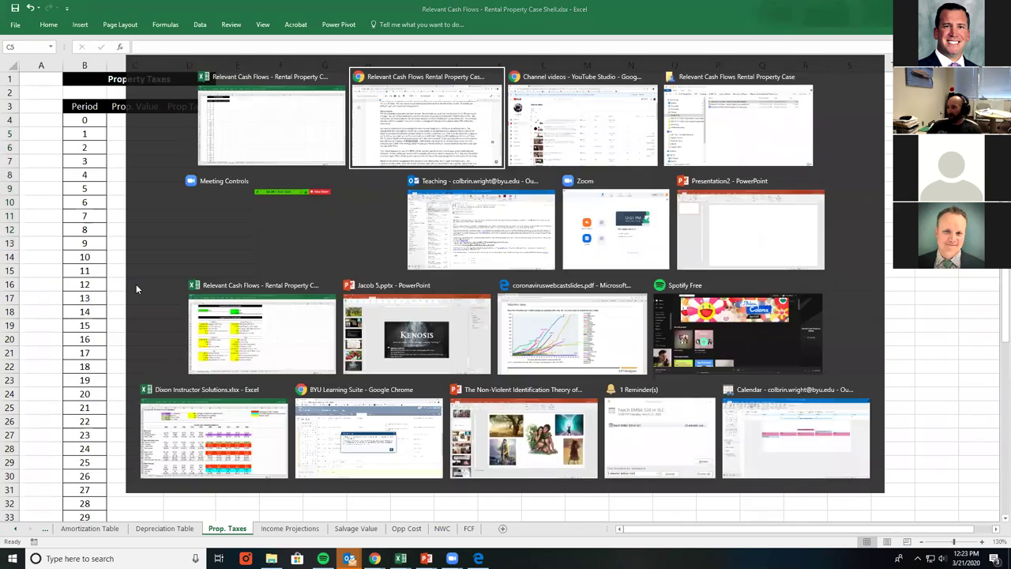
scroll(218, 266, "up", 2)
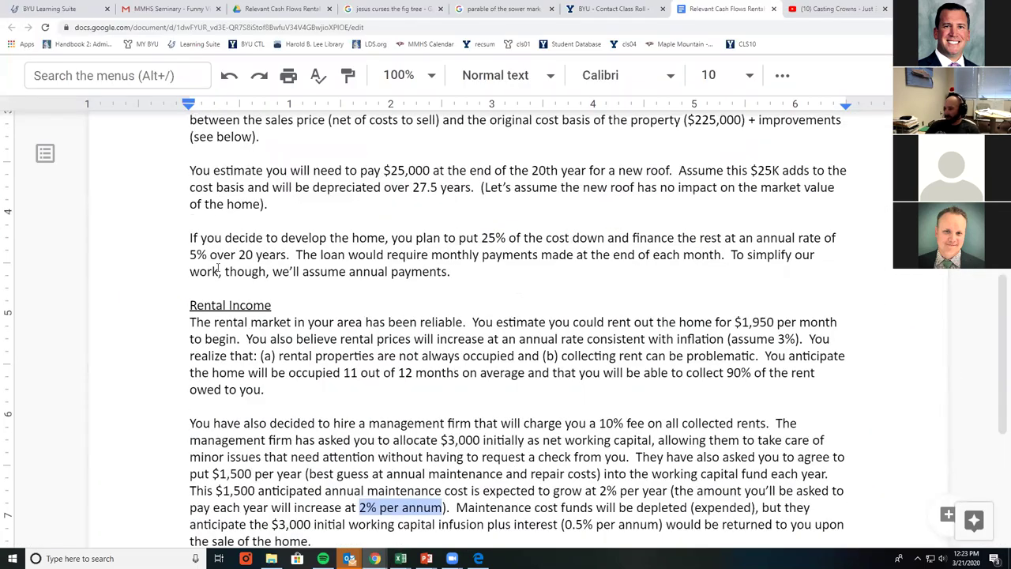
scroll(218, 269, "up", 1)
scroll(373, 332, "up", 3)
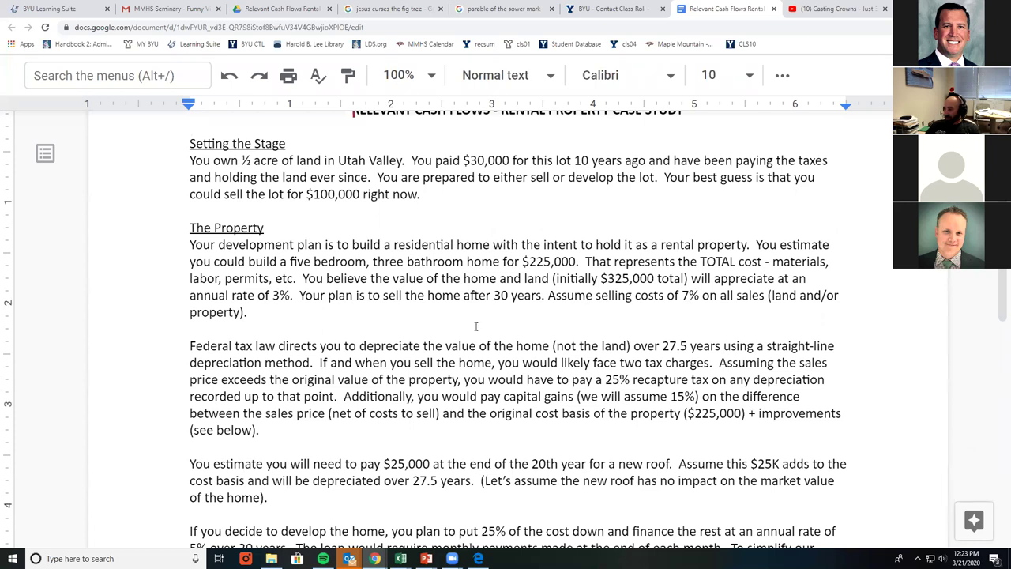
left_click_drag(192, 293, 294, 286)
key("alt+Tab")
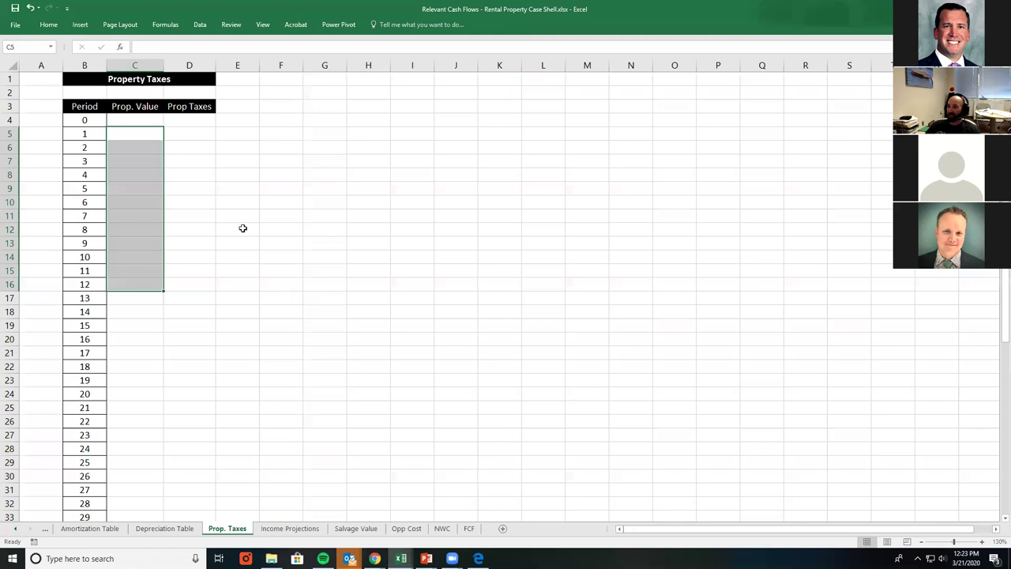
- Examine the Prop. Value cells for periods 1 to 22 and the Prop Taxes cells for periods 1 to 16
left_click_drag(126, 135, 113, 420)
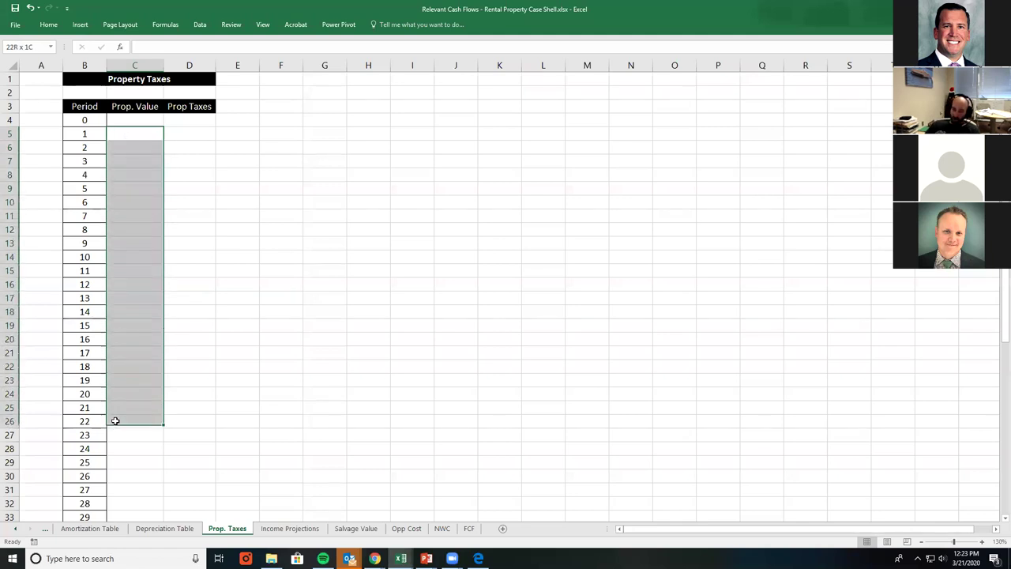
left_click(198, 128)
key("Down")
key("Down")
key("Down")
key("Down")
key("Down")
key("Down")
key("Down")
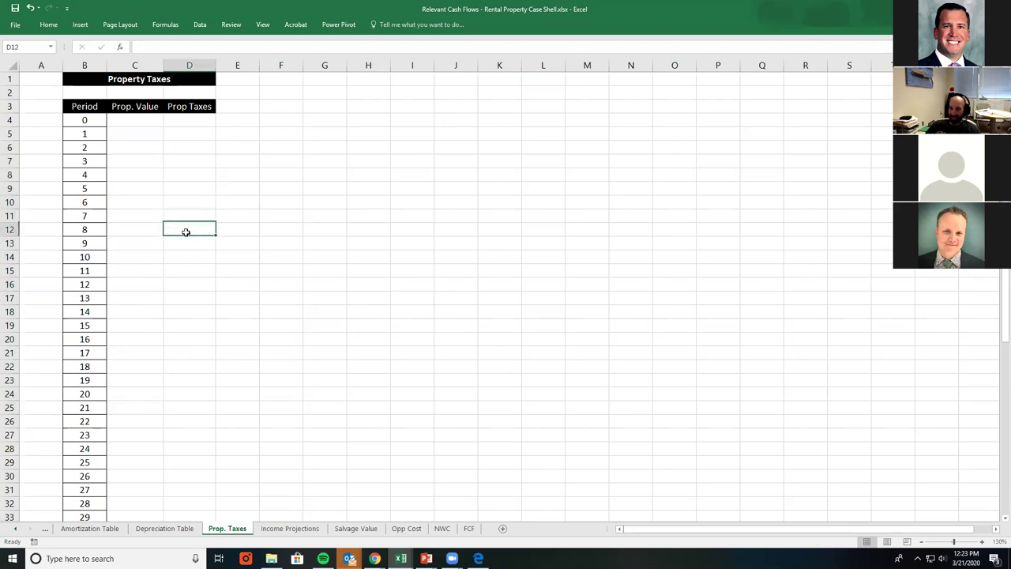
left_click_drag(187, 131, 207, 336)
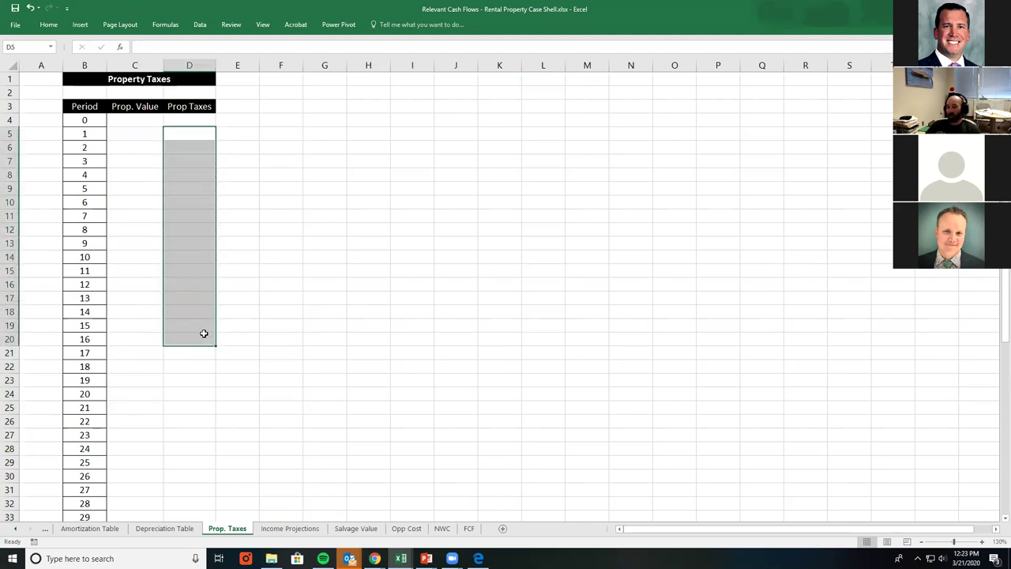
- Open the Depreciation Table sheet and examine the Initial Investment table, including each period 1 cell from Beg BV to End BV
left_click(166, 527)
scroll(195, 315, "up", 3)
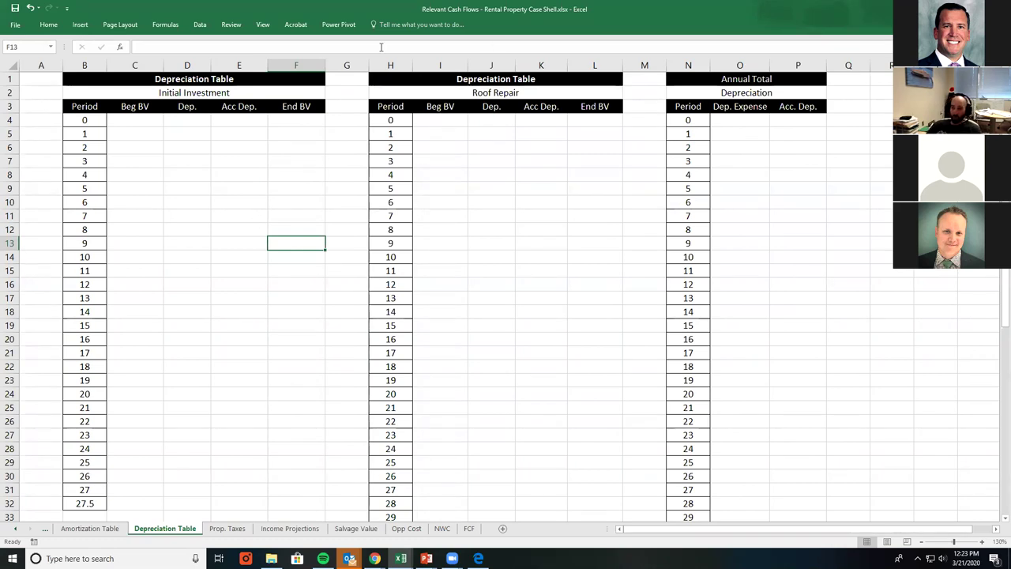
mouse_move(125, 136)
left_mouse_down()
mouse_move(260, 221)
mouse_move(273, 499)
left_mouse_up()
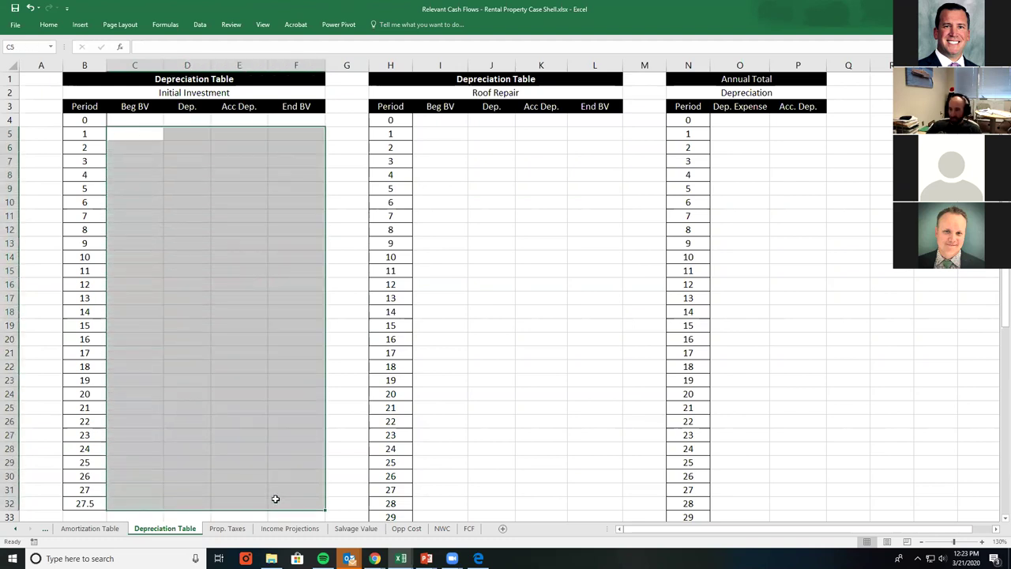
left_click(124, 137)
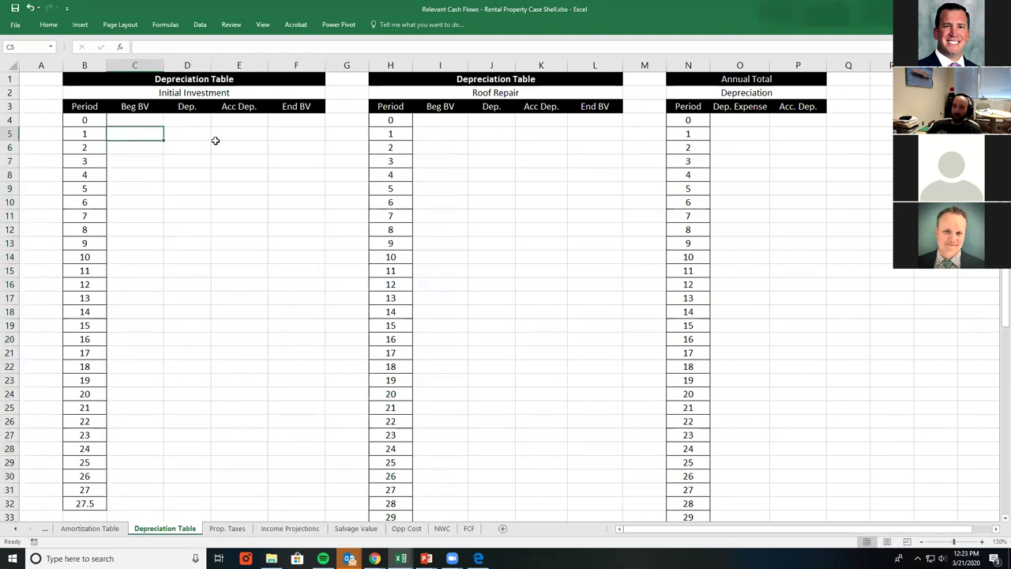
left_click(192, 134)
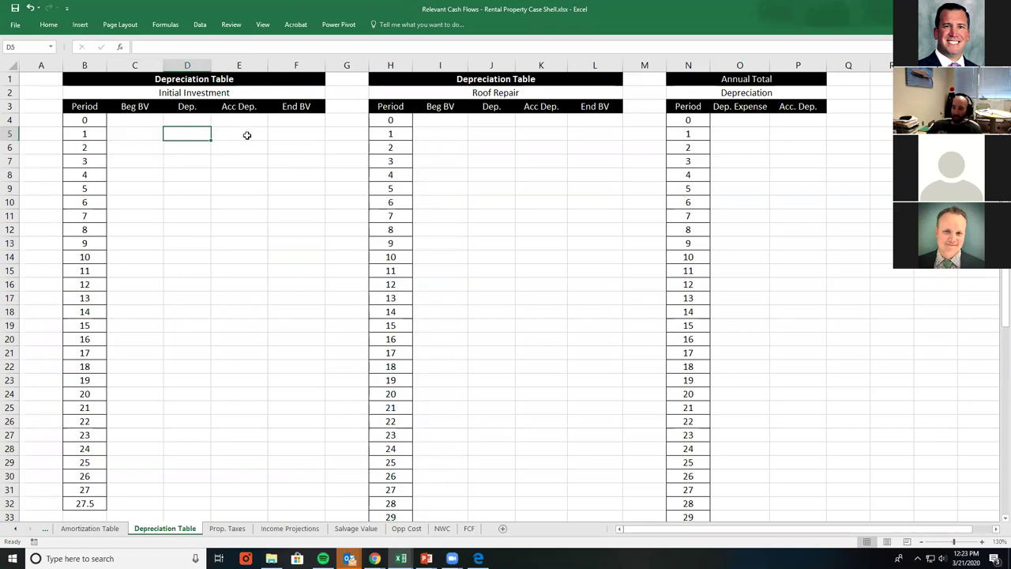
left_click(246, 135)
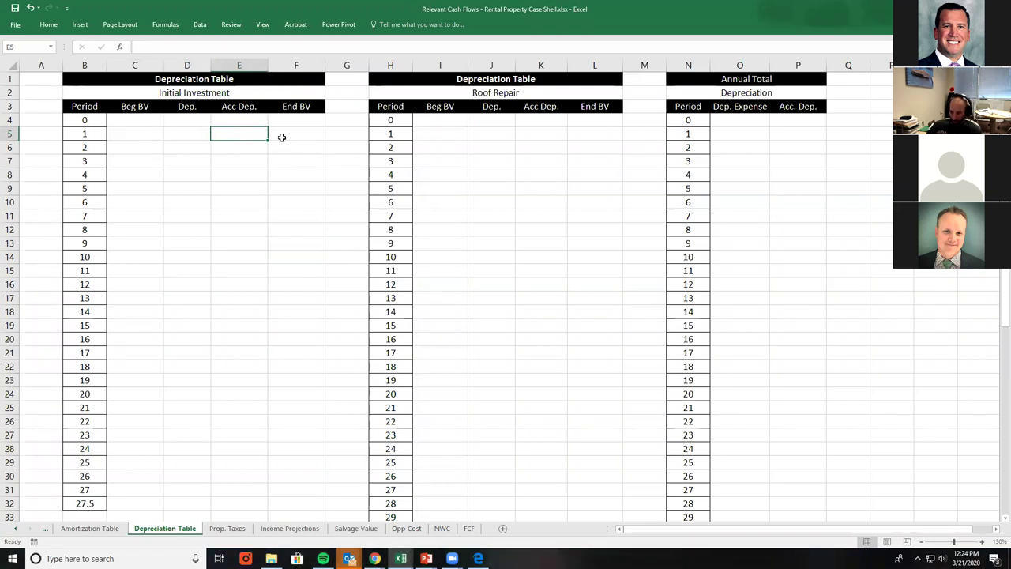
left_click(282, 137)
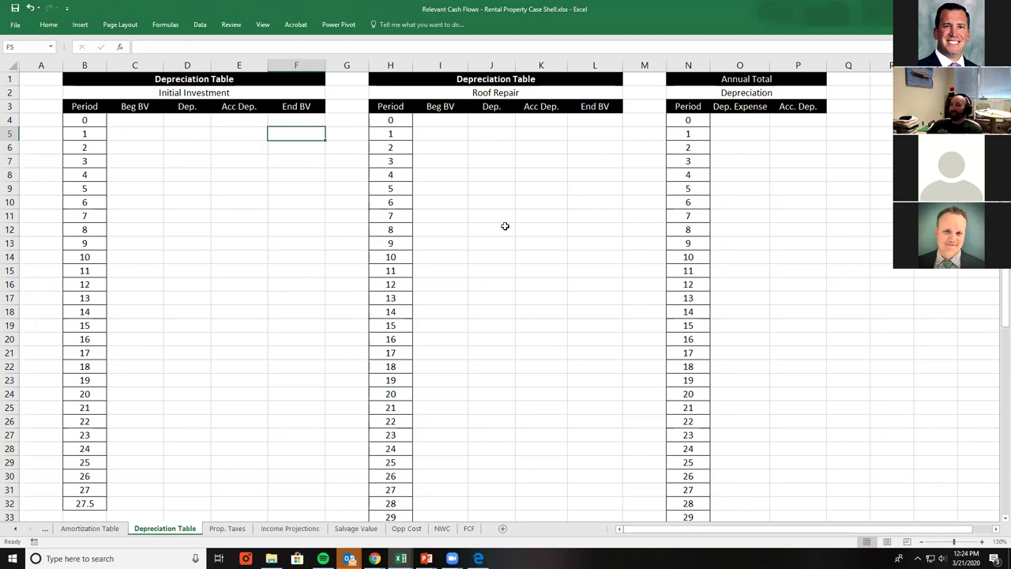
- Examine the Roof Repair depreciation rows from period 20 onward, the Initial Investment periods 21 to 27.5, and the Annual Total depreciation columns
left_click_drag(438, 393, 571, 403)
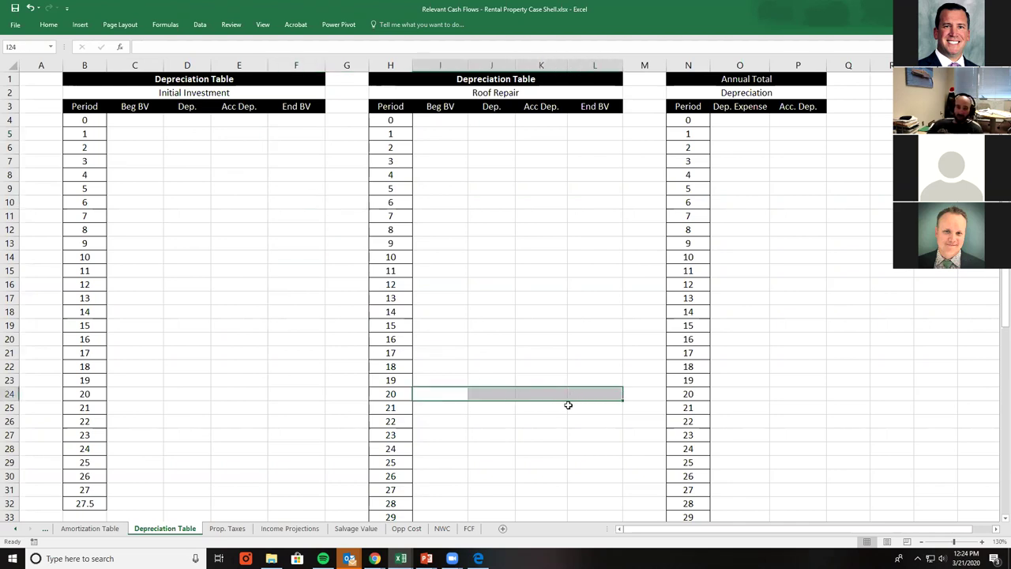
scroll(568, 405, "down", 7)
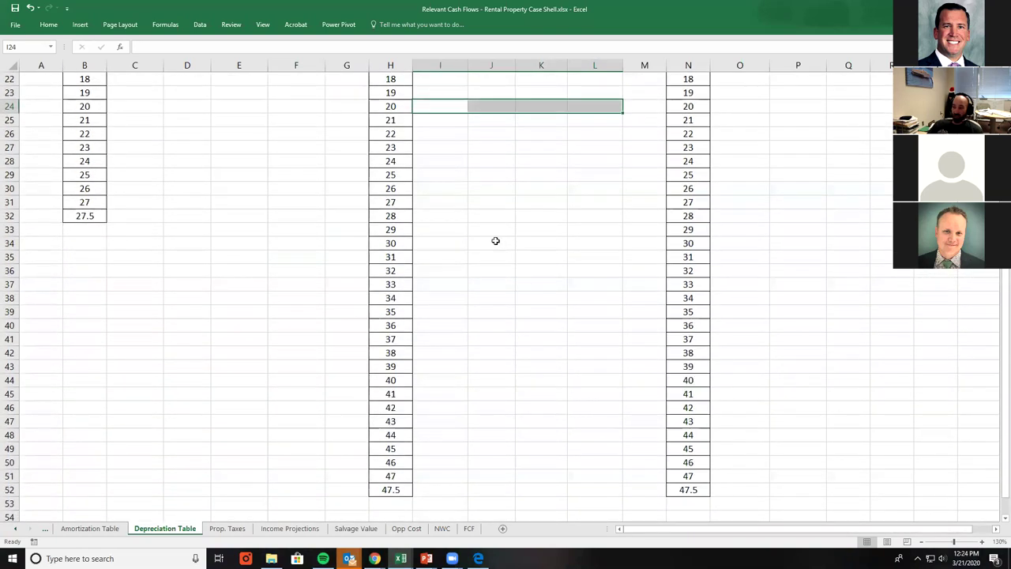
left_click_drag(443, 120, 579, 507)
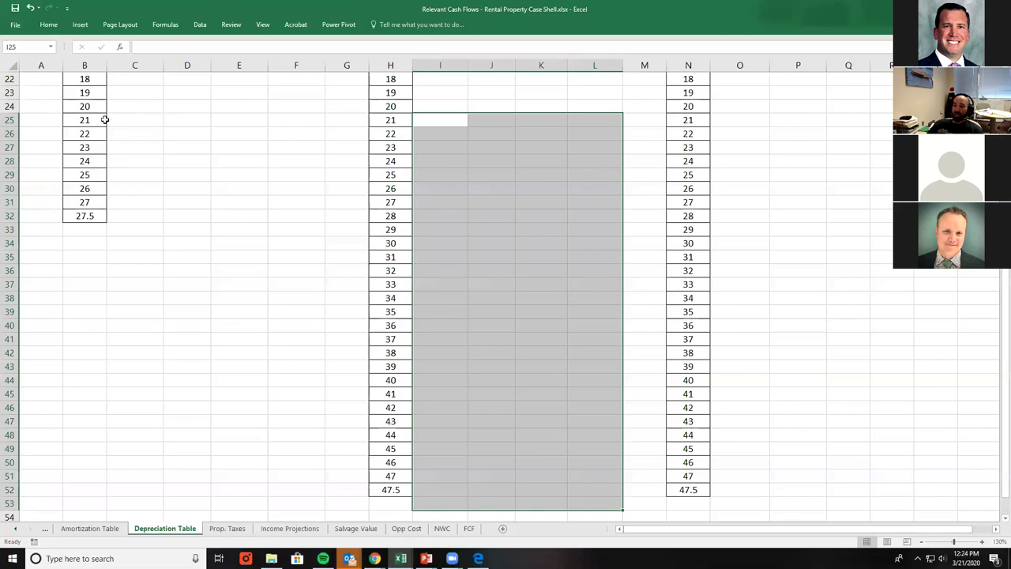
left_click_drag(97, 120, 101, 219)
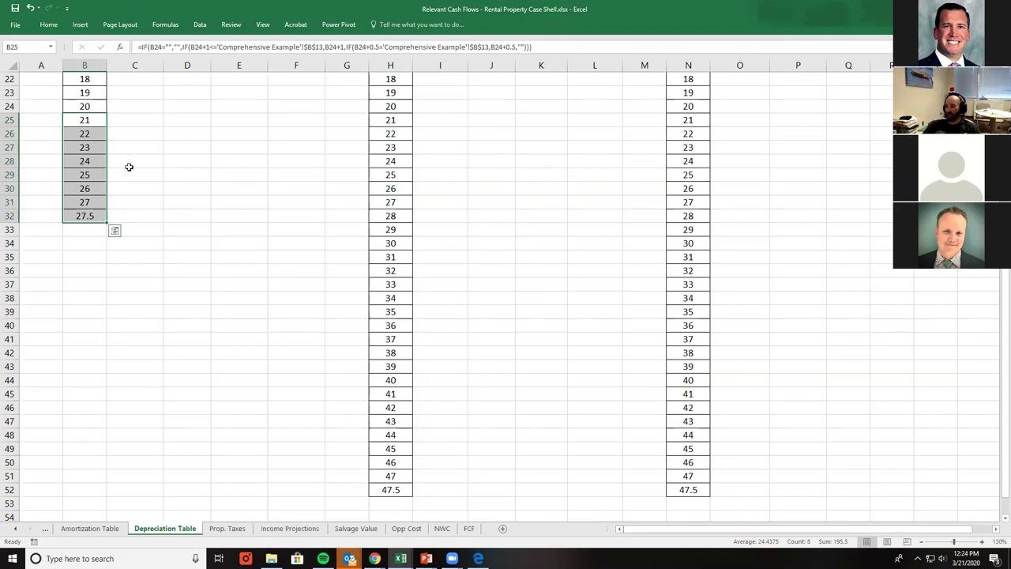
scroll(695, 357, "up", 5)
scroll(696, 356, "up", 2)
left_click_drag(730, 122, 772, 436)
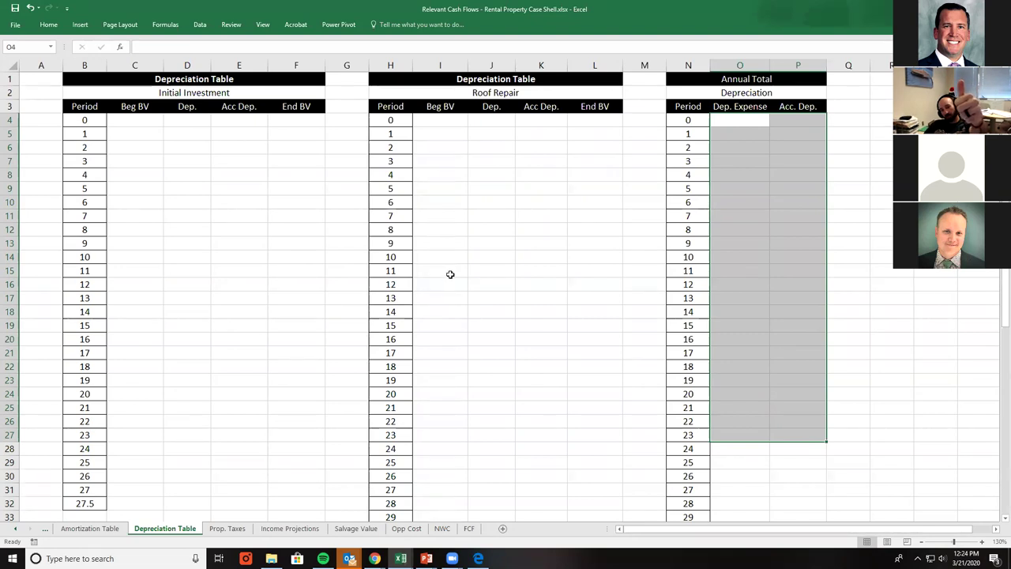
- Open the Amortization Table sheet and examine the loan table from Beg. Prin. to End Prin. for periods 0 to 20
left_click(112, 530)
left_click(198, 355)
scroll(197, 355, "up", 3, "ctrl")
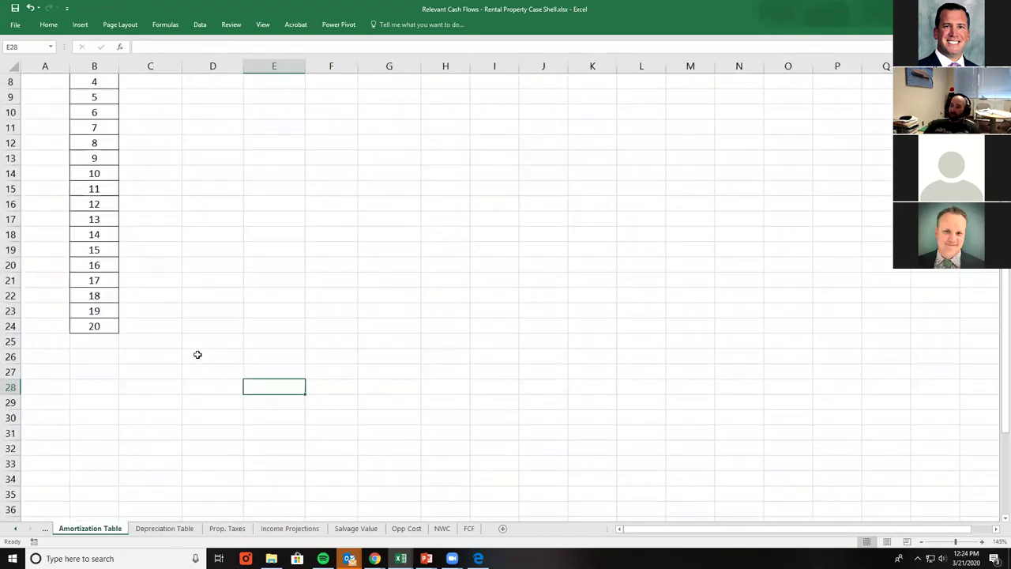
scroll(198, 354, "up", 3)
left_click_drag(166, 129, 380, 441)
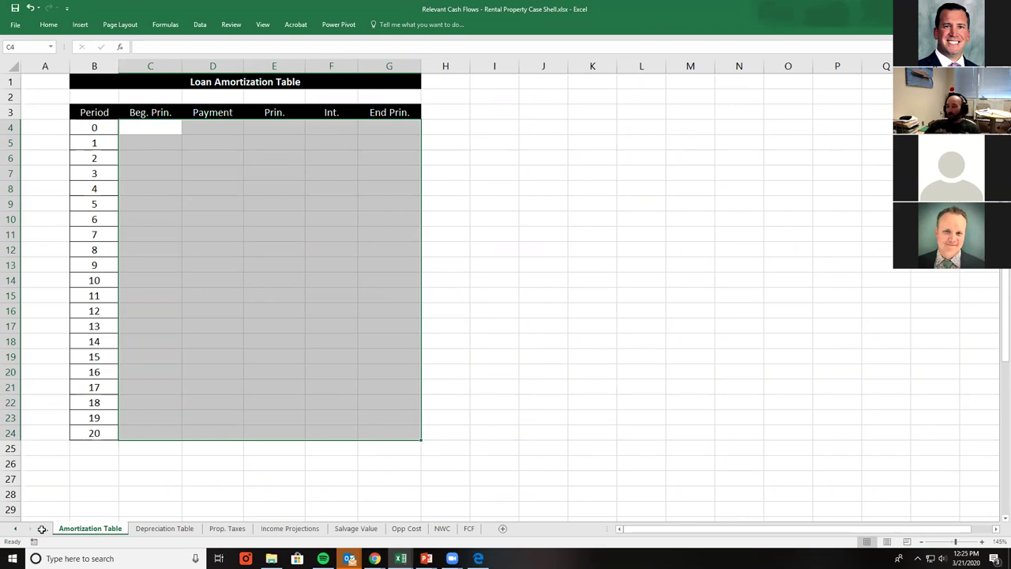
- Review the Comprehensive Example sheet's inputs and outputs, then open the FCF sheet
left_click(15, 528)
left_click(53, 530)
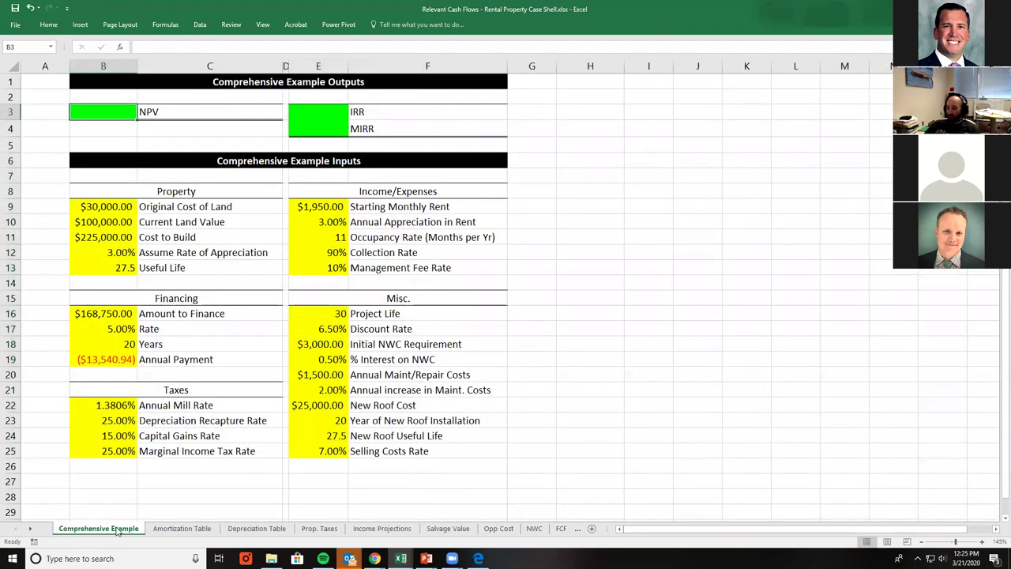
left_click(558, 529)
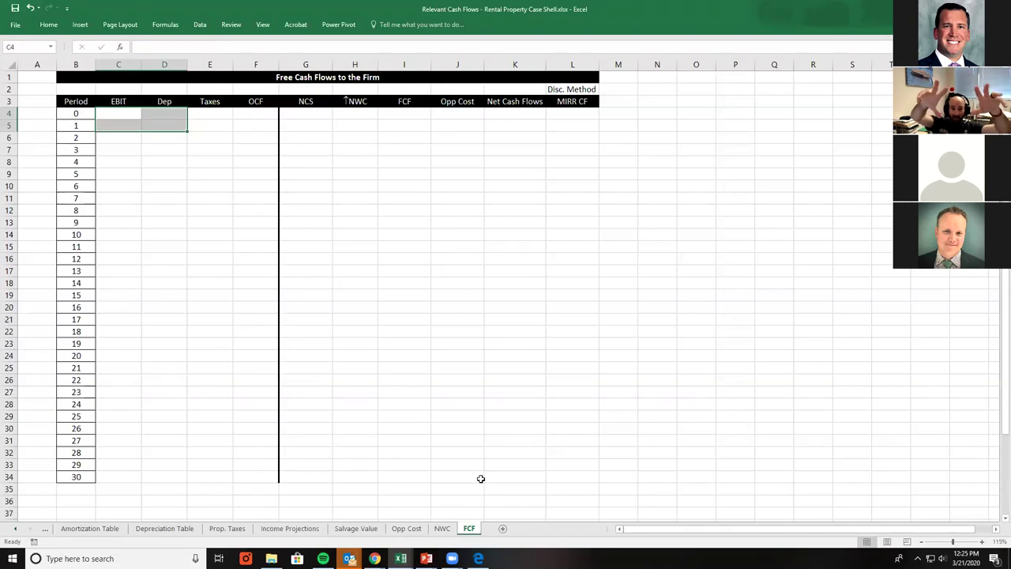
- Review the Prop. Taxes, Salvage Value and Opp Cost sheets, then return to FCF and select the Net Cash Flows column
left_click(166, 529)
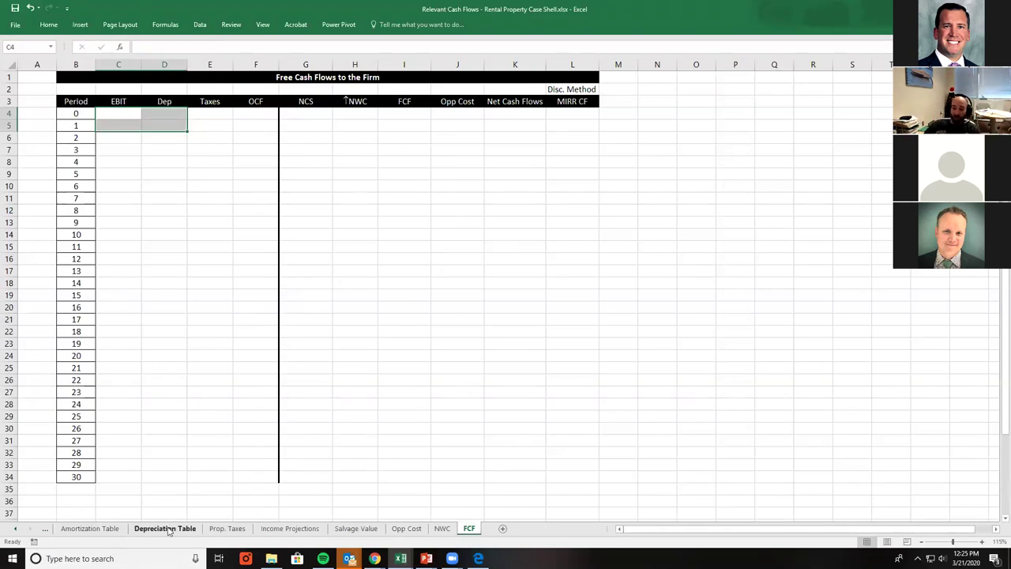
left_click(235, 528)
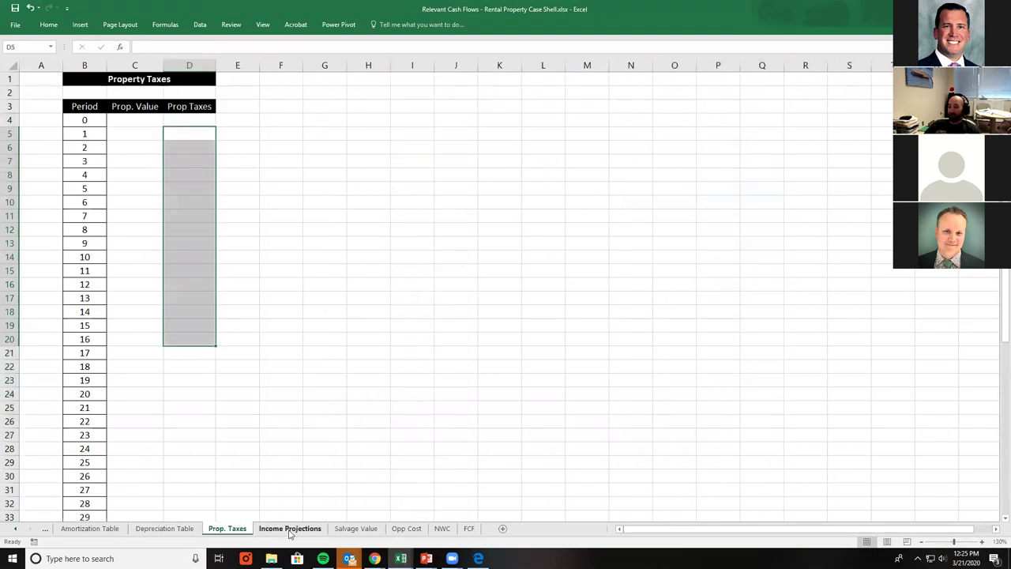
left_click(355, 529)
left_click(406, 528)
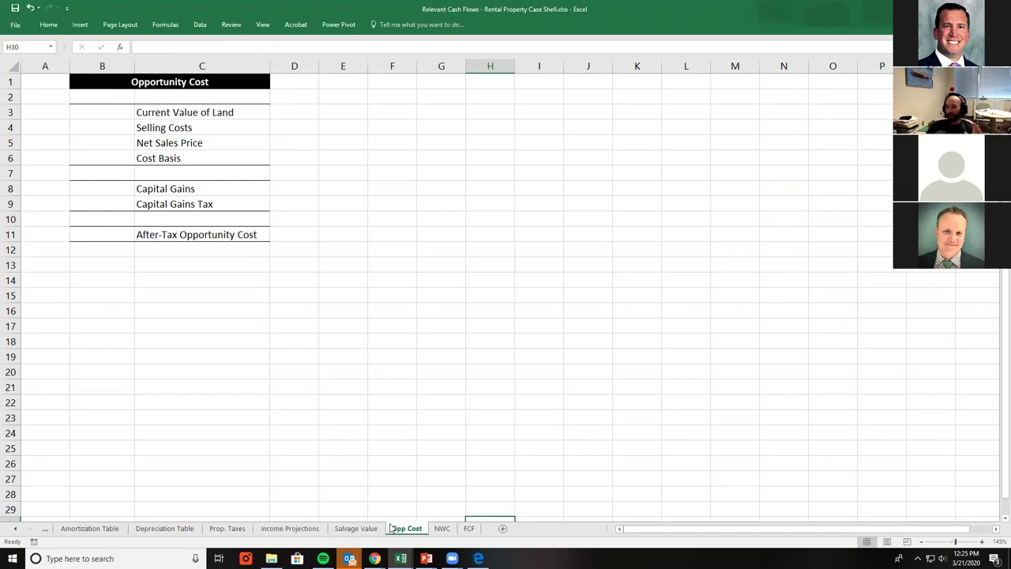
left_click(469, 528)
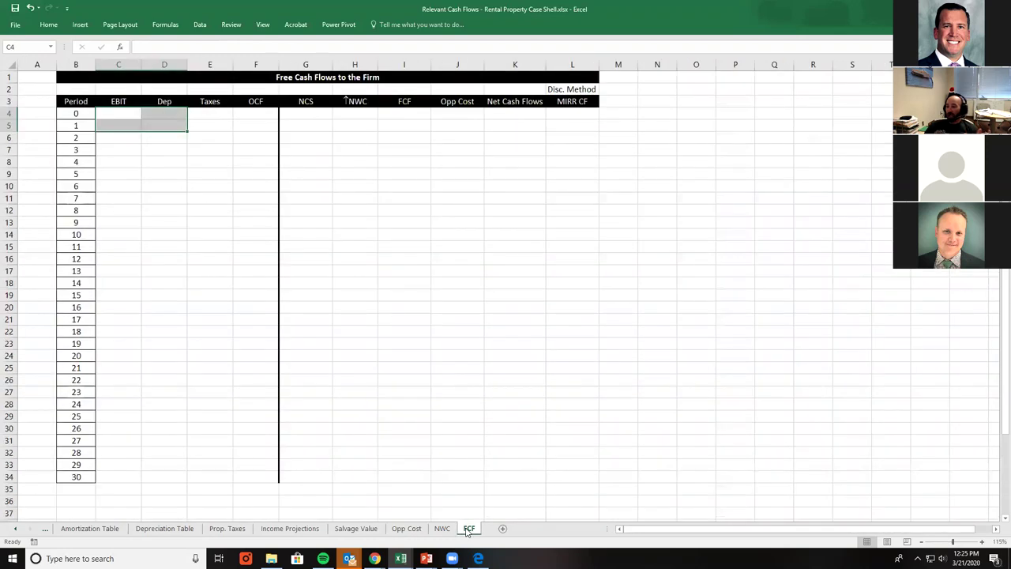
left_click(528, 63)
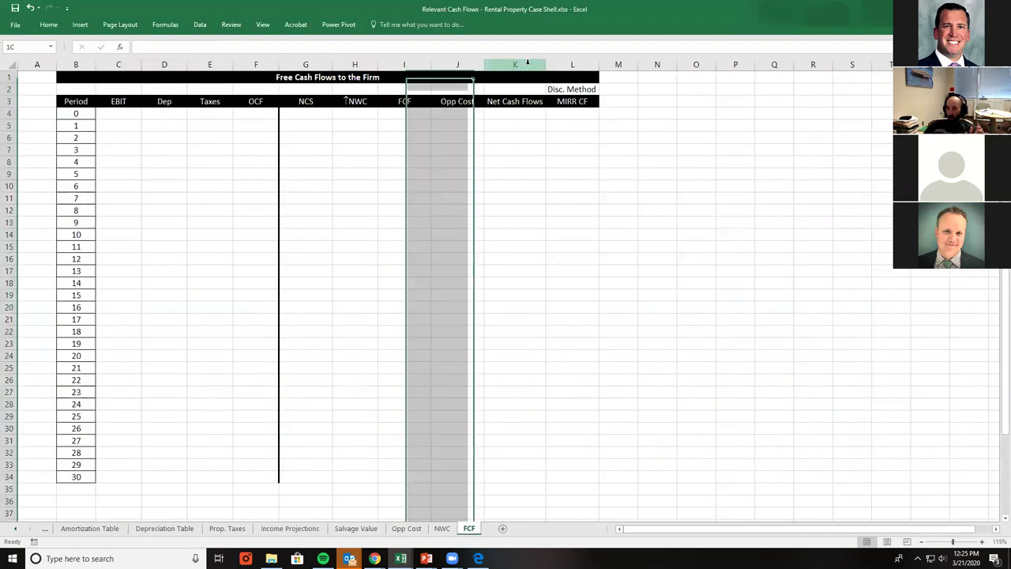